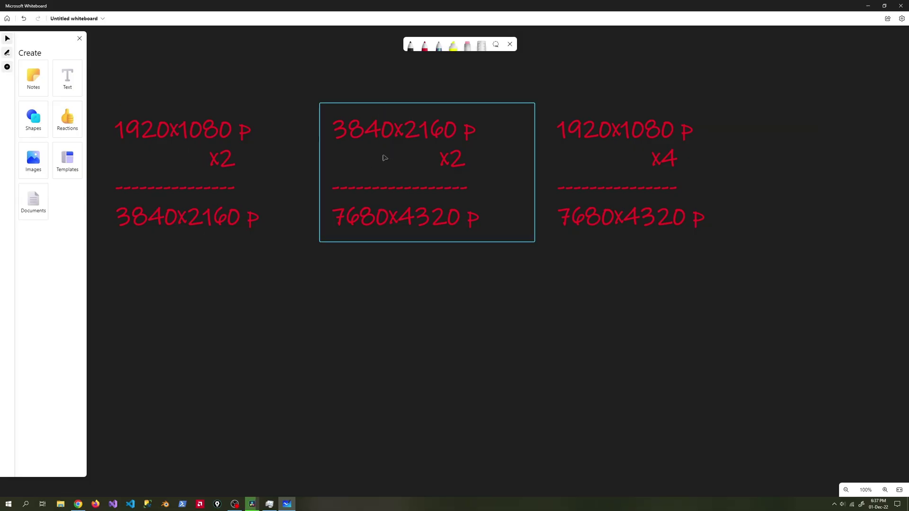
click(292, 170)
click(377, 162)
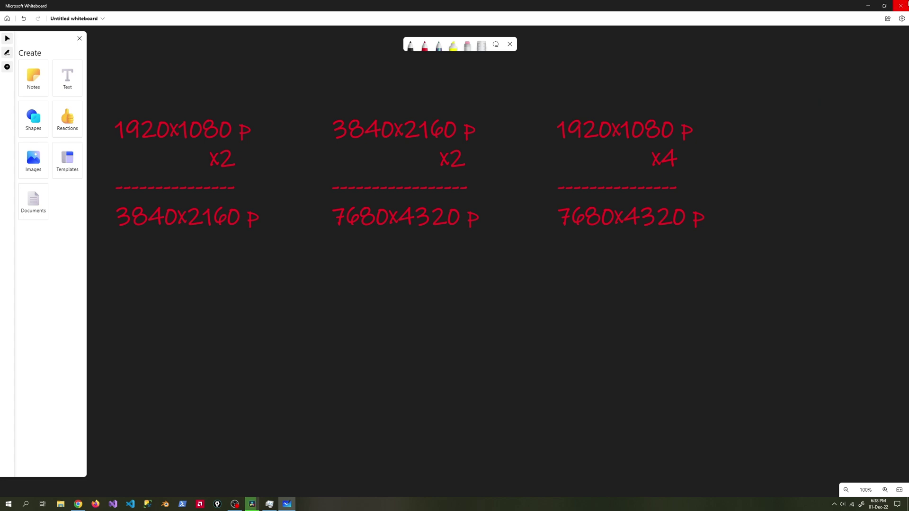
click(901, 6)
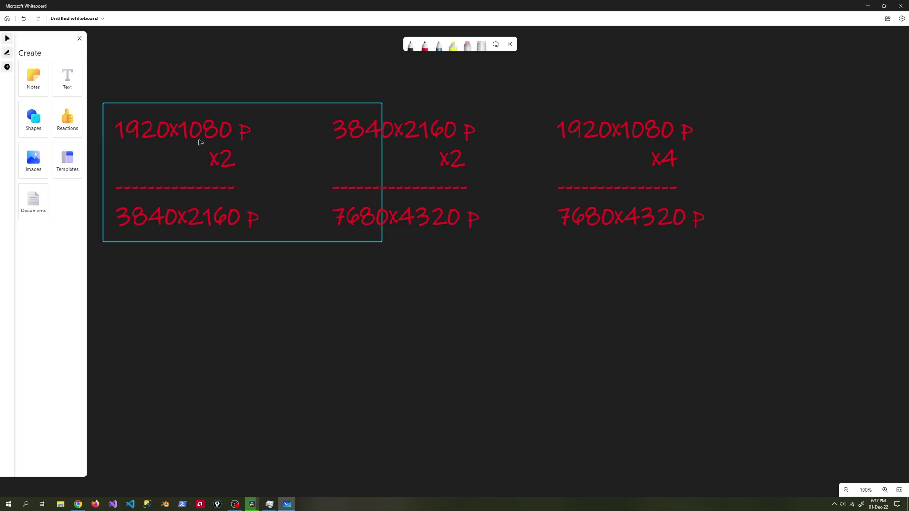
click(263, 164)
drag(380, 165, 299, 161)
click(318, 276)
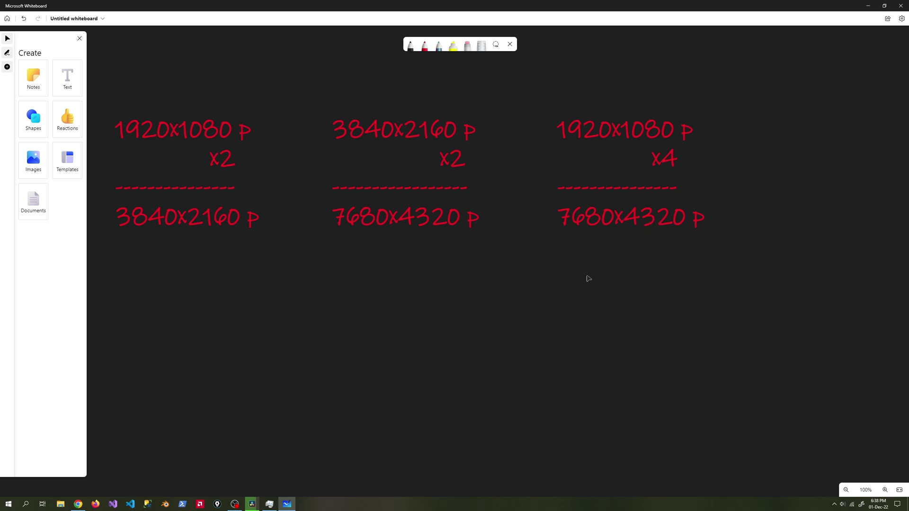
click(906, 5)
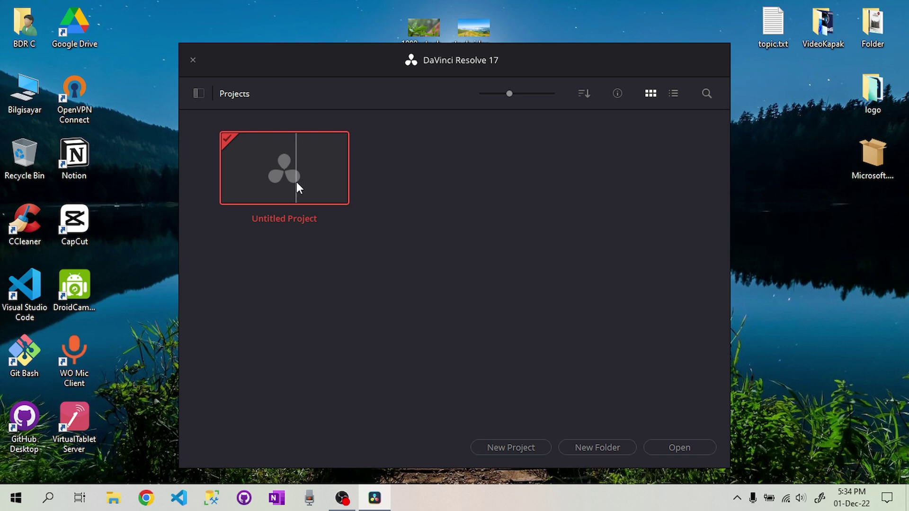
- Open Untitled Project and begin a new timeline that does not use the project settings
double_click(297, 187)
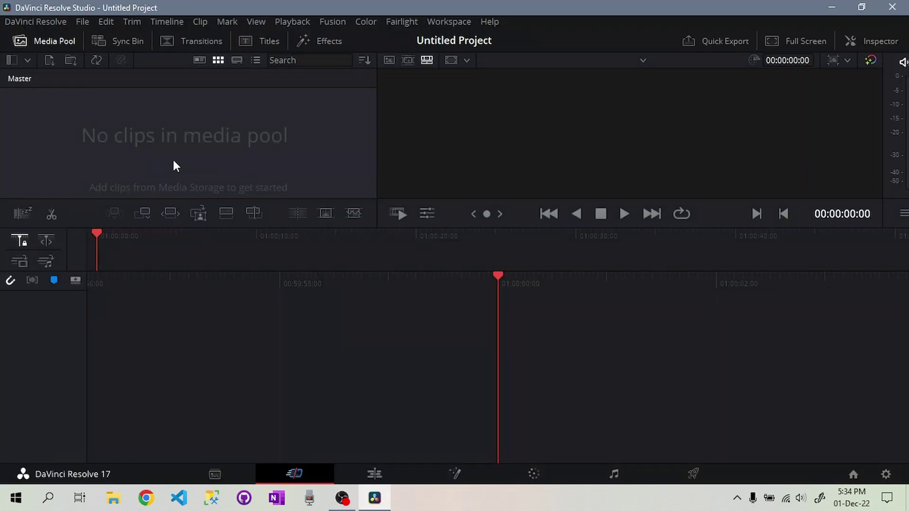
right_click(184, 127)
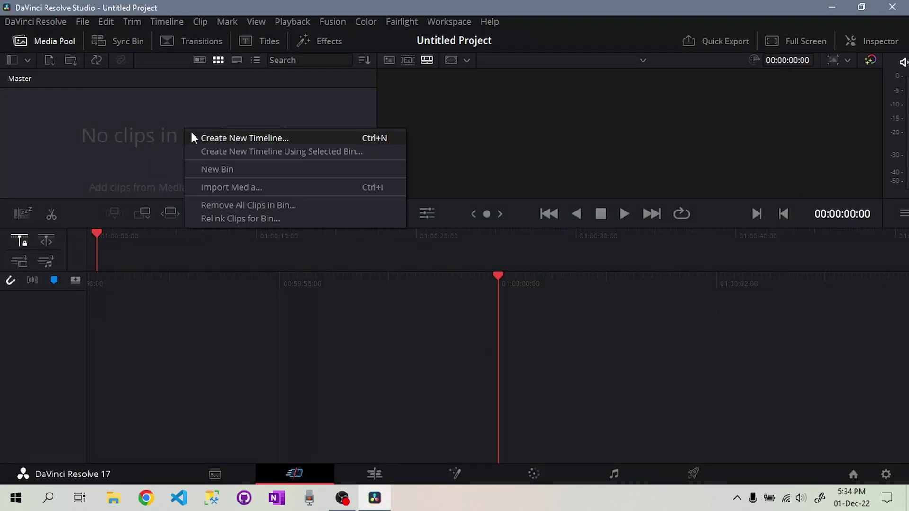
click(197, 137)
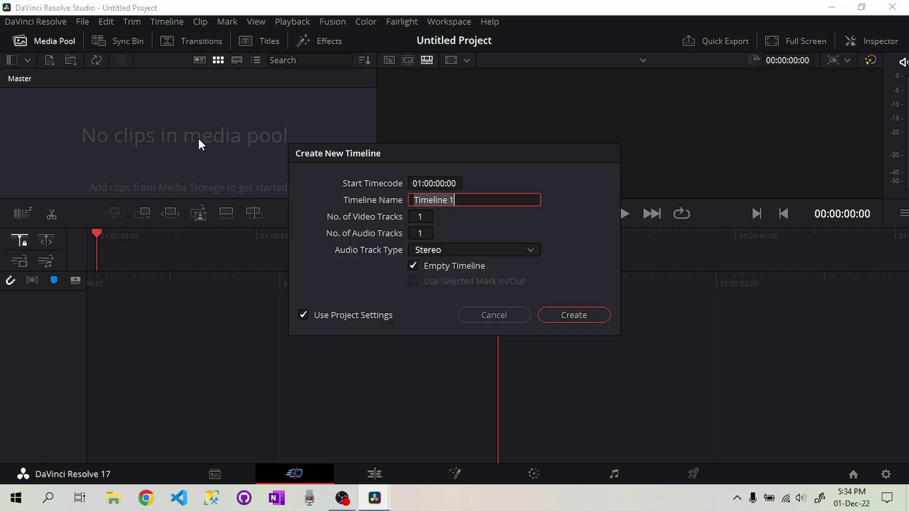
click(337, 315)
- Examine the resolution and frame rate of 1080pstockvideo.mp4 on the desktop with MediaInfo
click(907, 503)
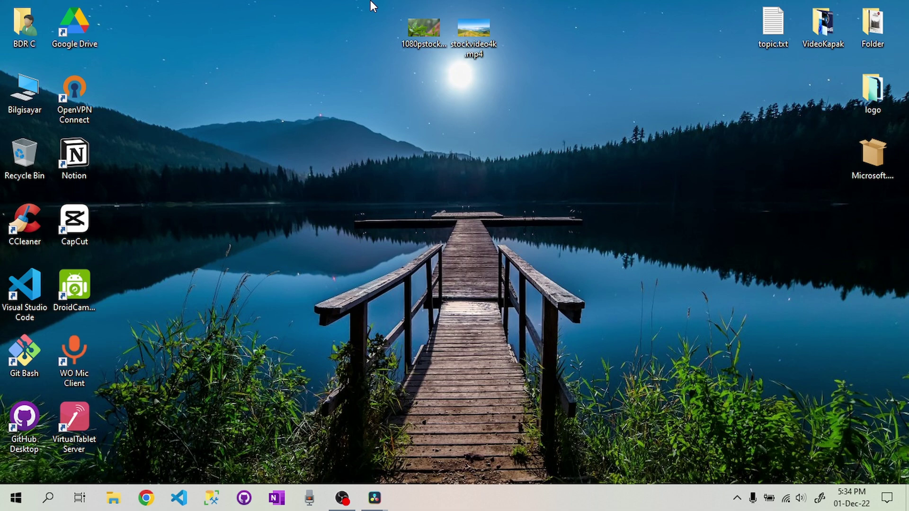
right_click(415, 30)
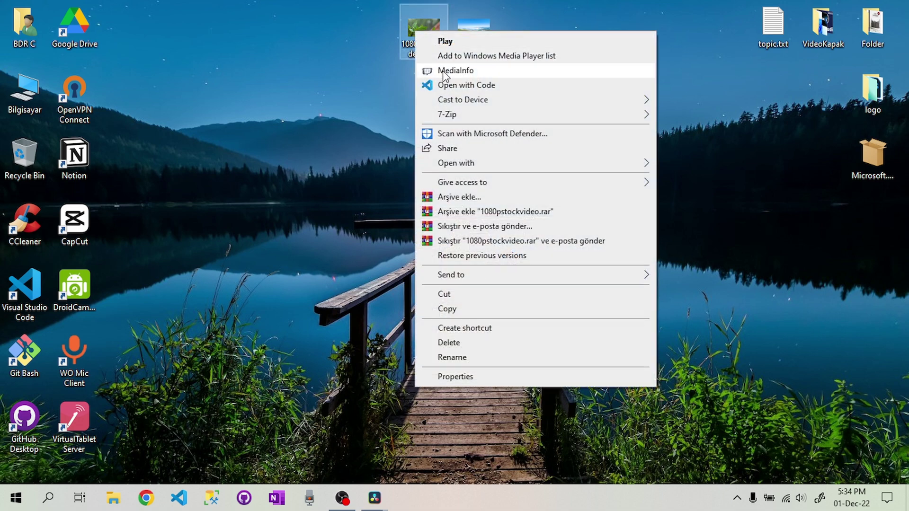
click(449, 71)
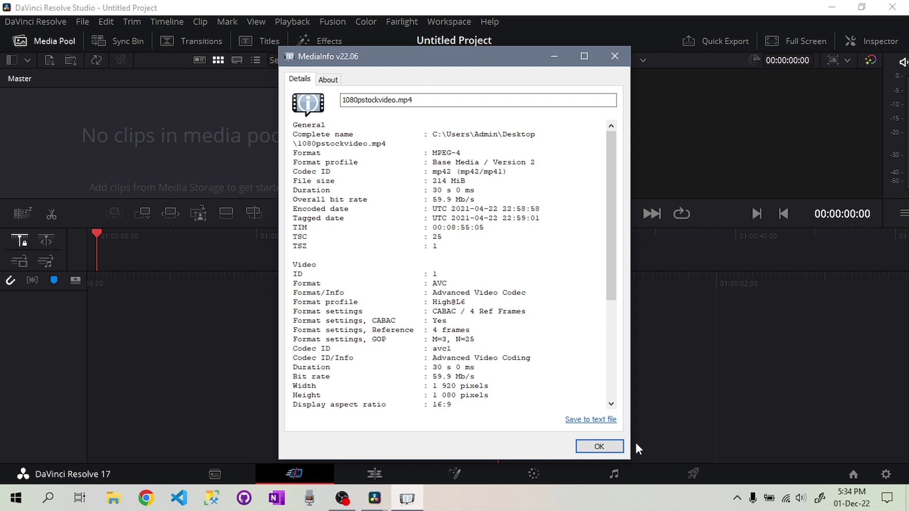
click(612, 404)
click(611, 404)
click(611, 404)
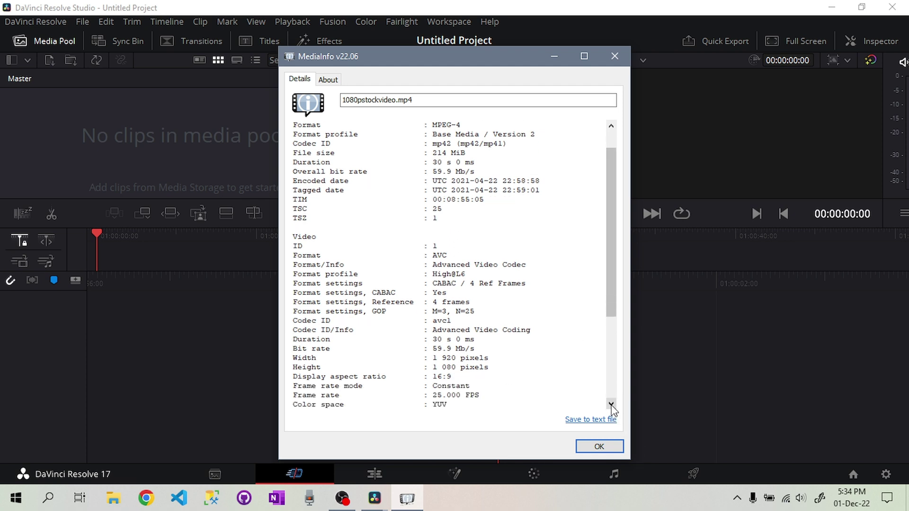
click(611, 404)
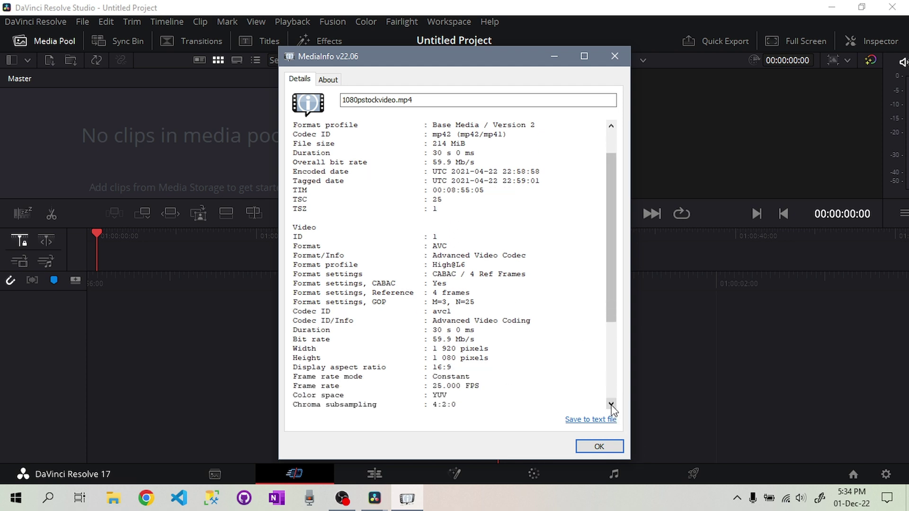
click(589, 446)
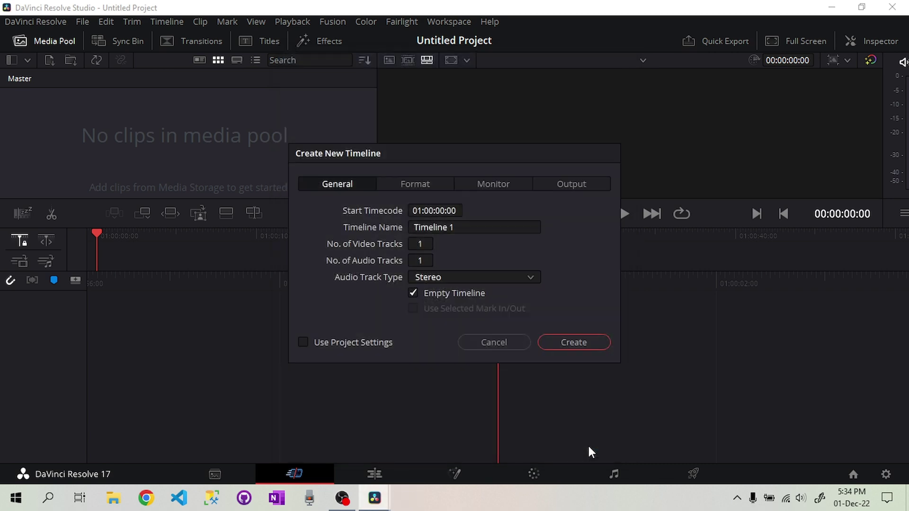
- Create the timeline with custom settings, using 3840 x 2160 Ultra HD resolution and a frame rate of 25
click(362, 342)
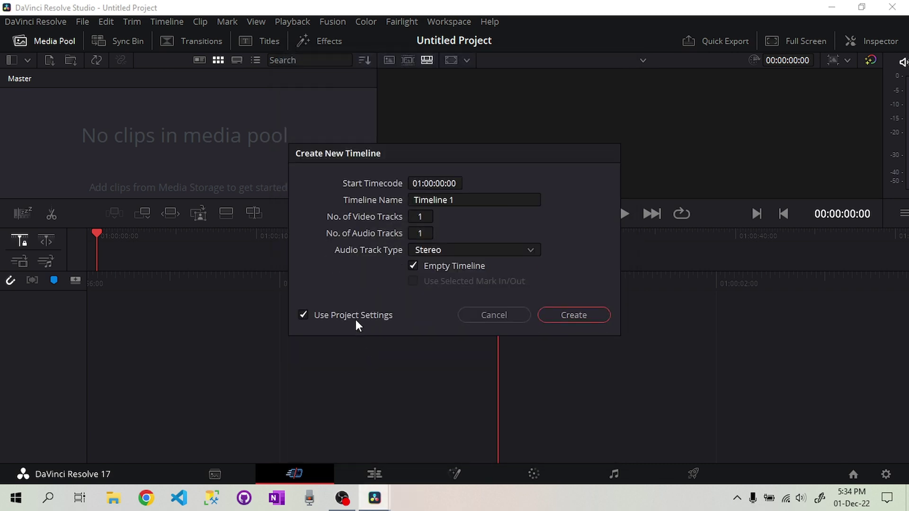
click(356, 320)
click(421, 186)
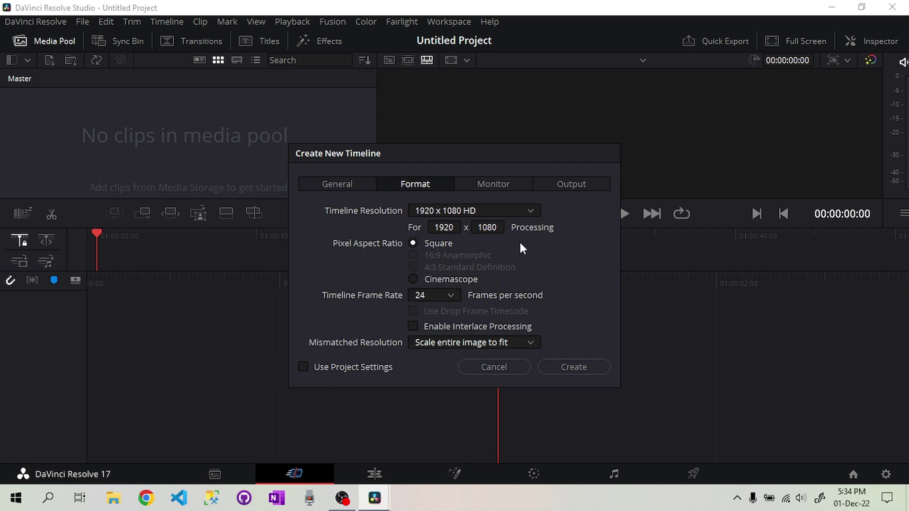
click(532, 214)
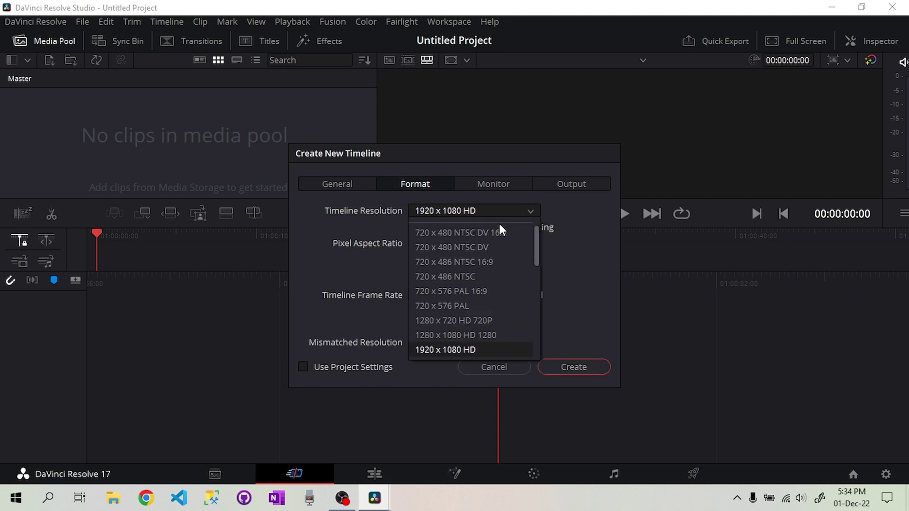
scroll(491, 289, down, 1)
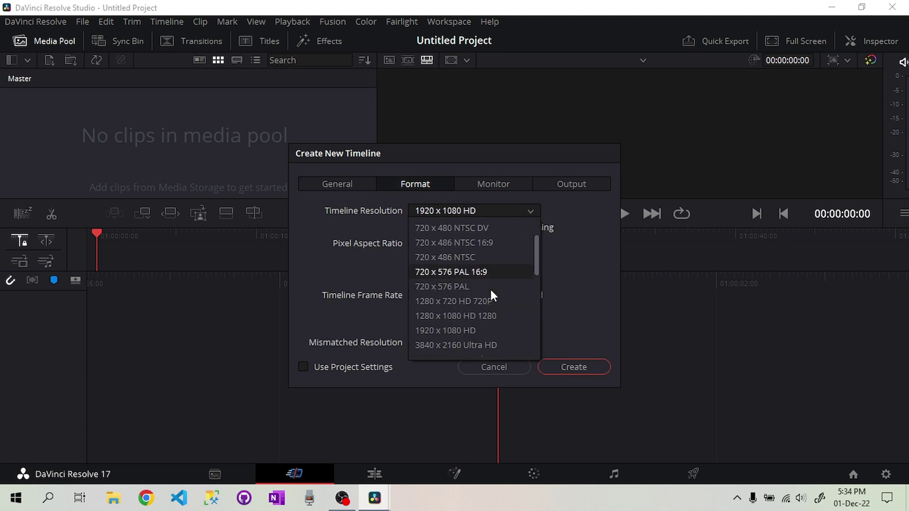
click(460, 345)
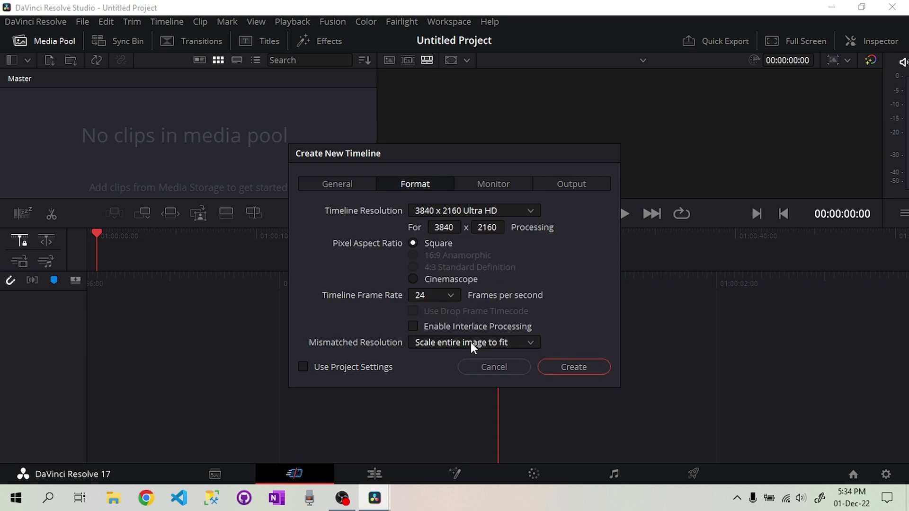
click(445, 296)
click(431, 371)
click(581, 367)
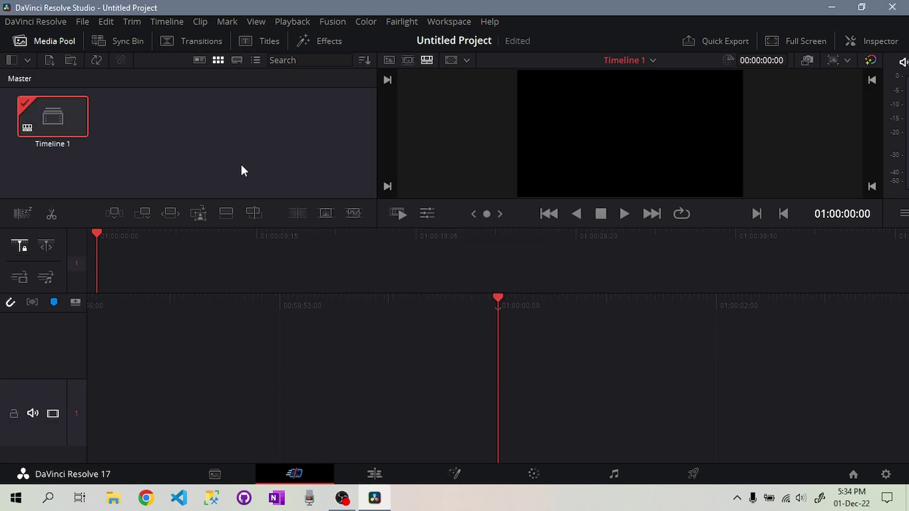
- Place 1080pstockvideo.mp4 from the desktop at the start of the timeline
click(375, 499)
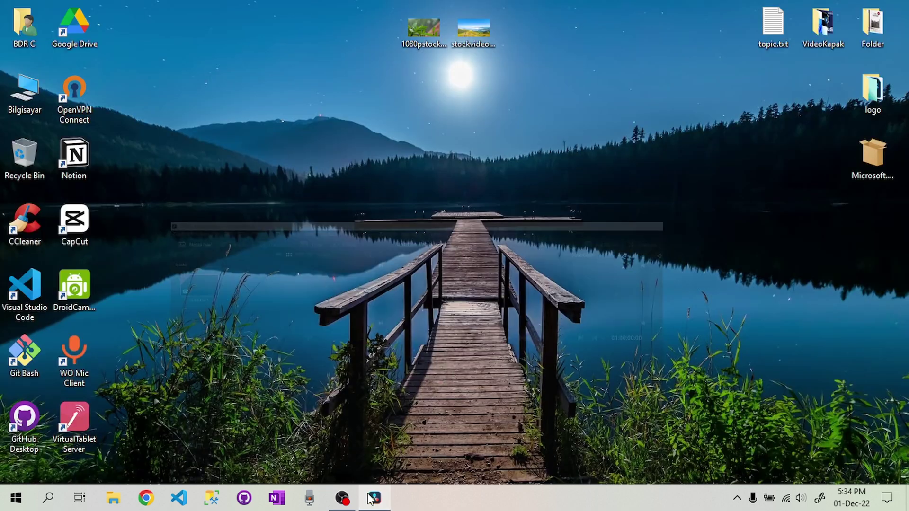
drag(424, 27, 565, 379)
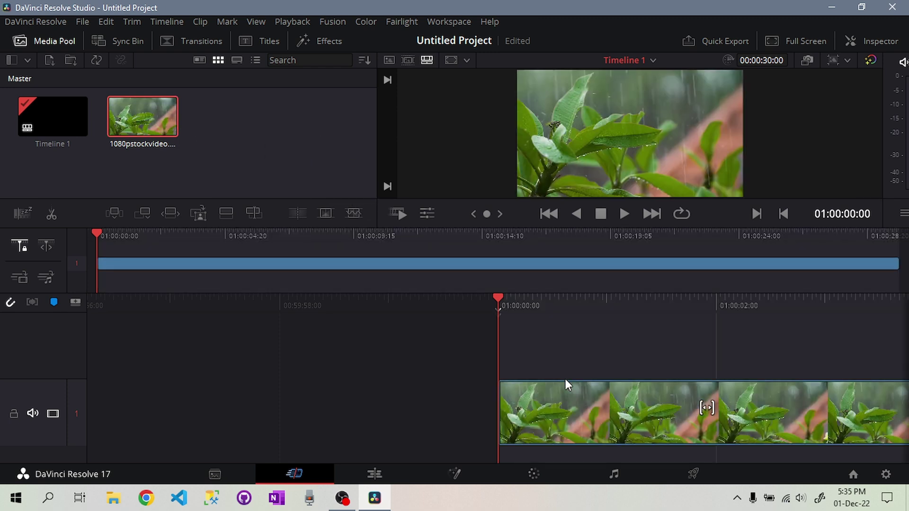
- Set the timeline clip's Super Scale attribute to 2x with High sharpness
right_click(515, 414)
click(559, 345)
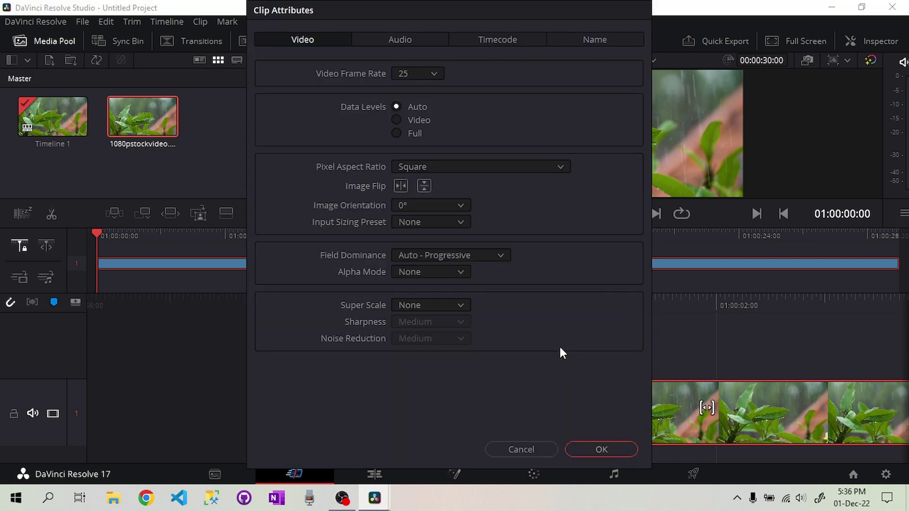
click(412, 306)
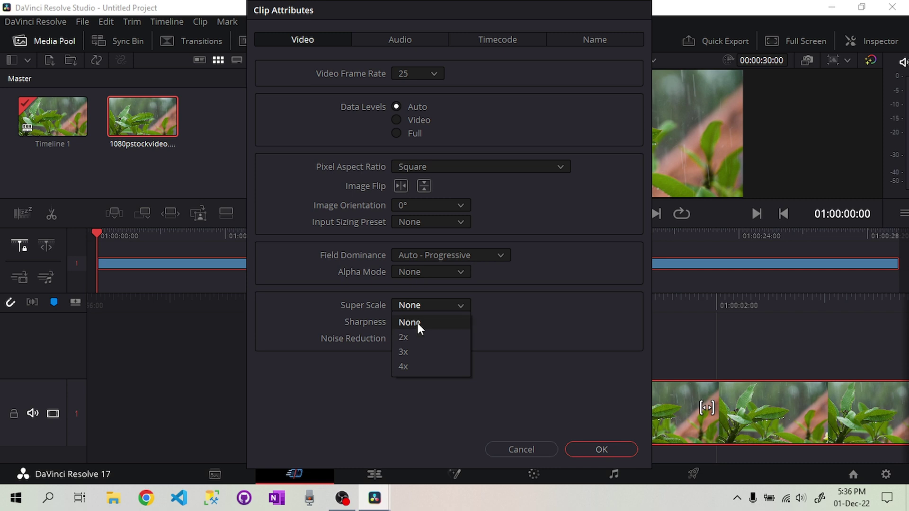
click(420, 309)
click(420, 308)
click(420, 336)
click(425, 323)
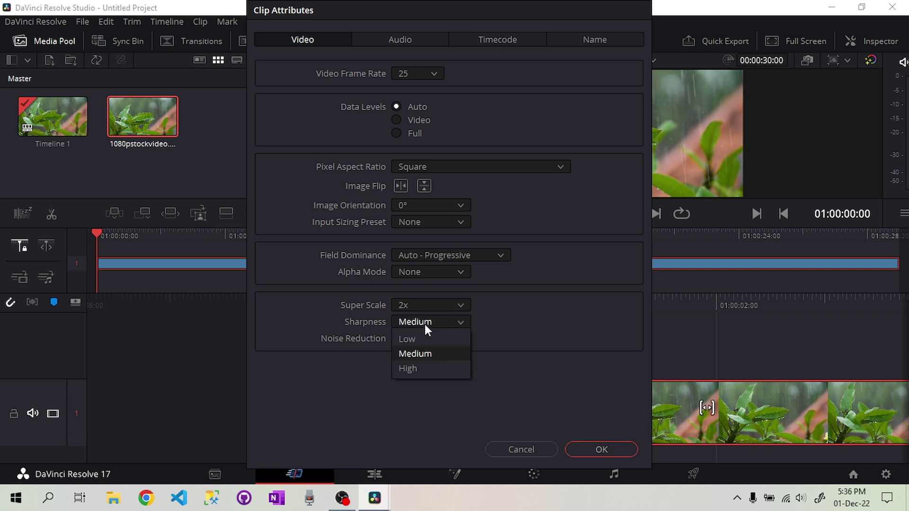
click(429, 364)
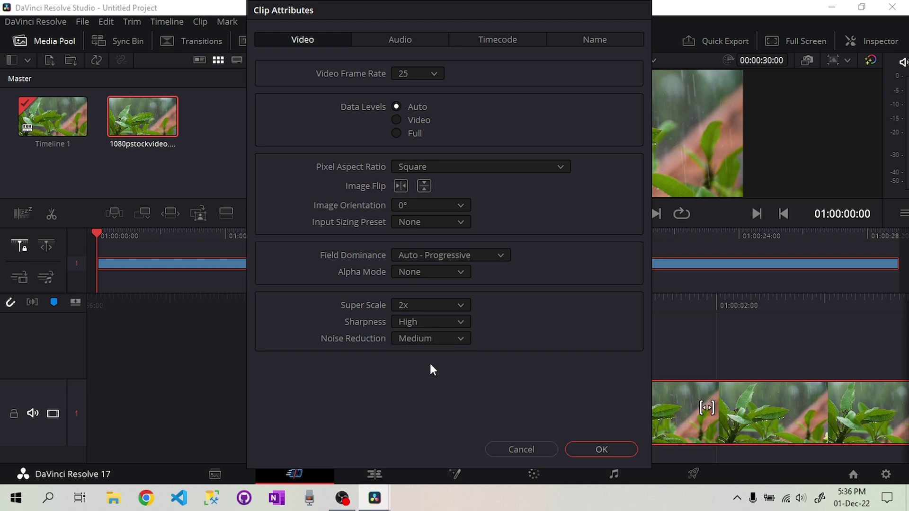
click(588, 449)
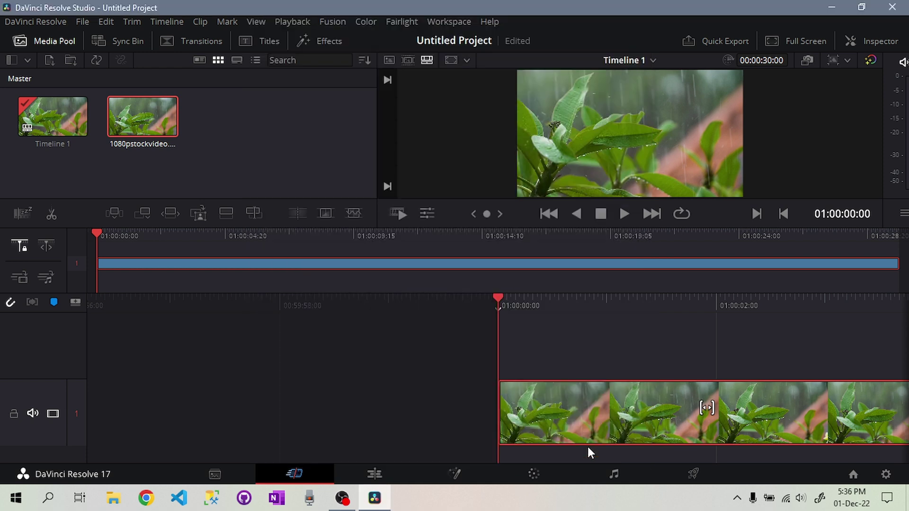
- Set up delivery of the timeline with the H.264 Master render preset
click(690, 475)
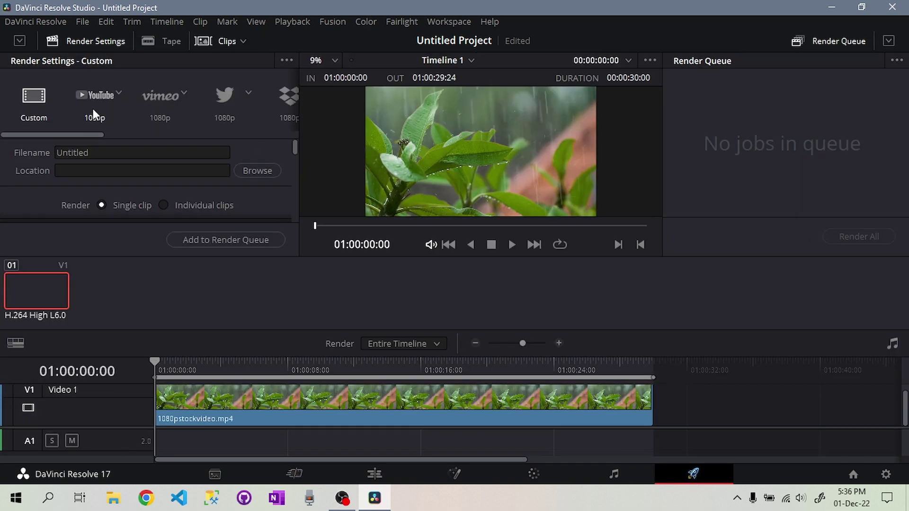
click(128, 135)
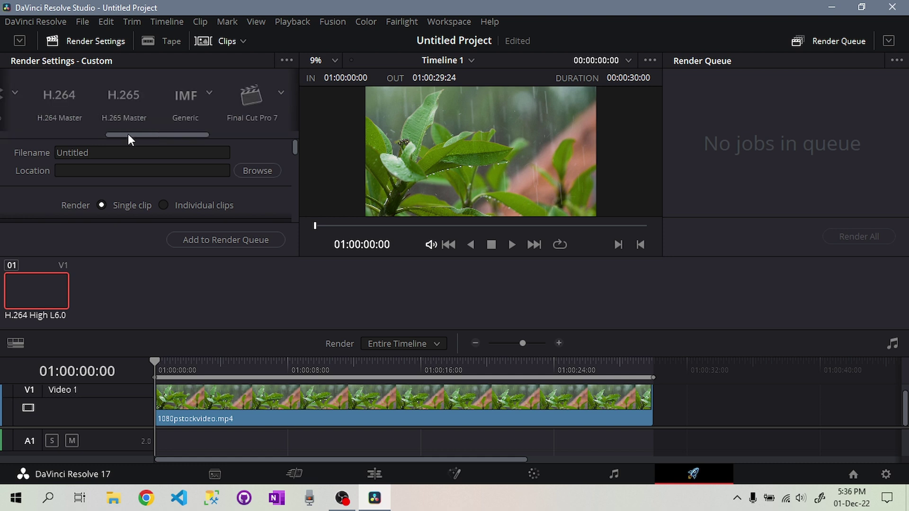
click(59, 94)
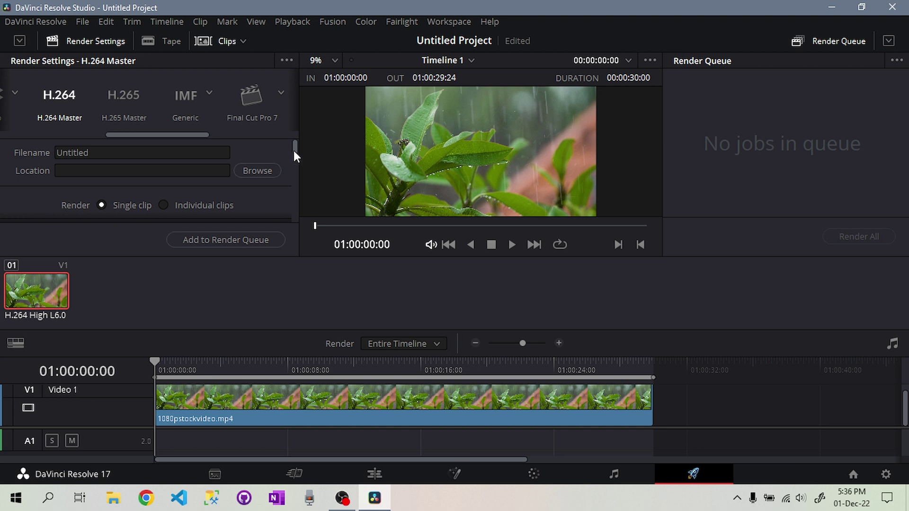
- Name the render file superscaled and set its save location to the Desktop
click(109, 153)
key(ctrl+a)
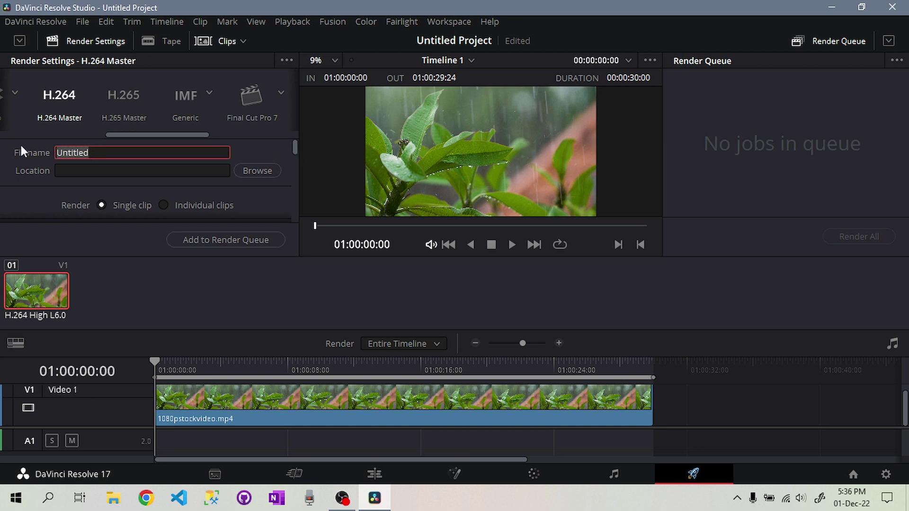
text(superscaled)
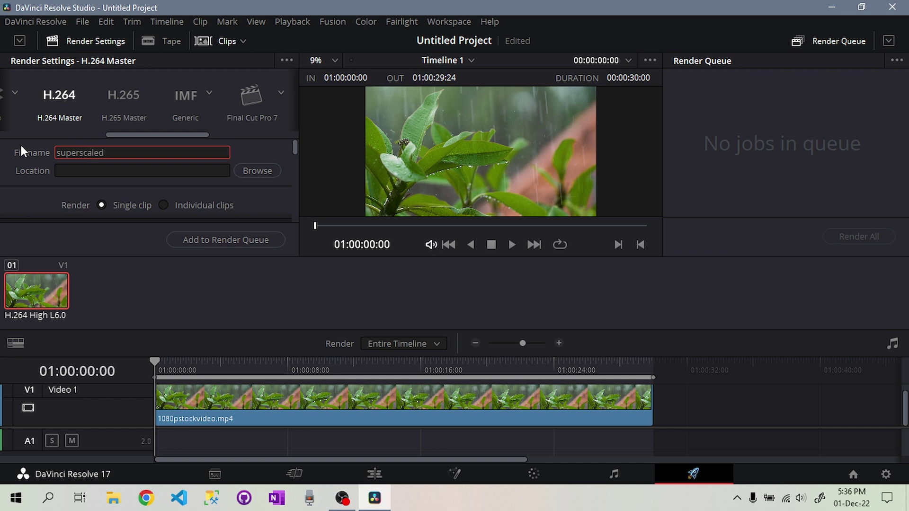
click(263, 171)
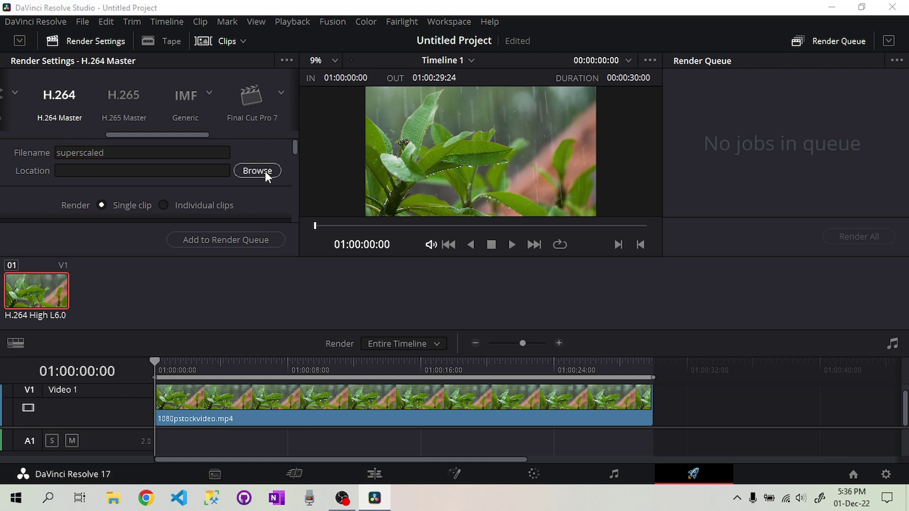
click(60, 130)
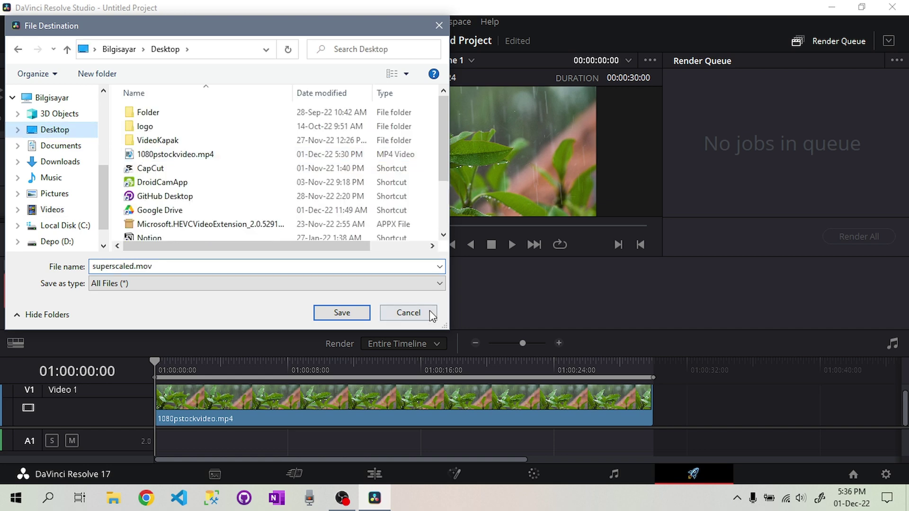
click(341, 313)
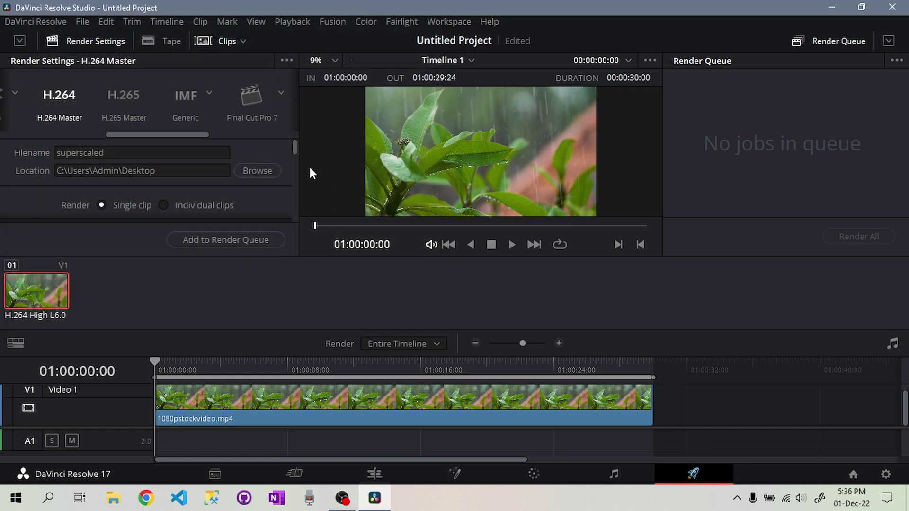
- Restrict the render quality to 40000 Kb/s and set the encoding profile to Main
drag(295, 151, 289, 204)
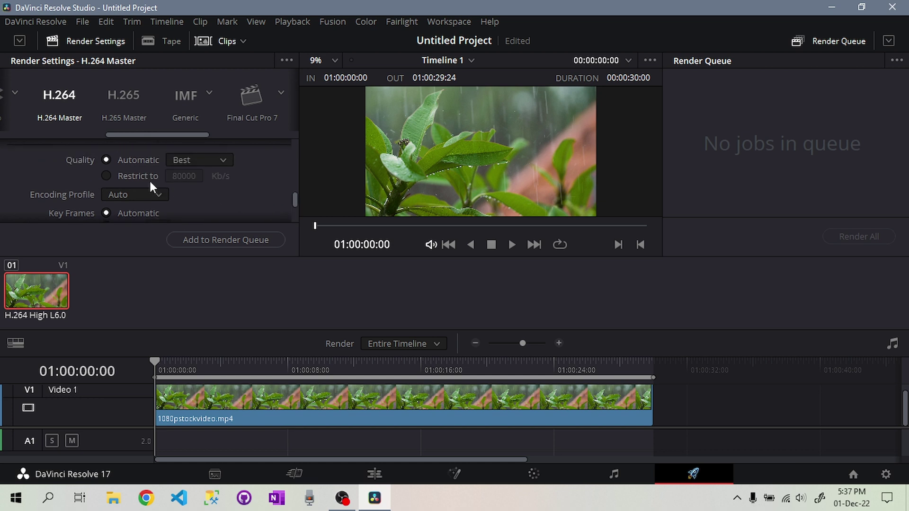
click(136, 179)
click(189, 178)
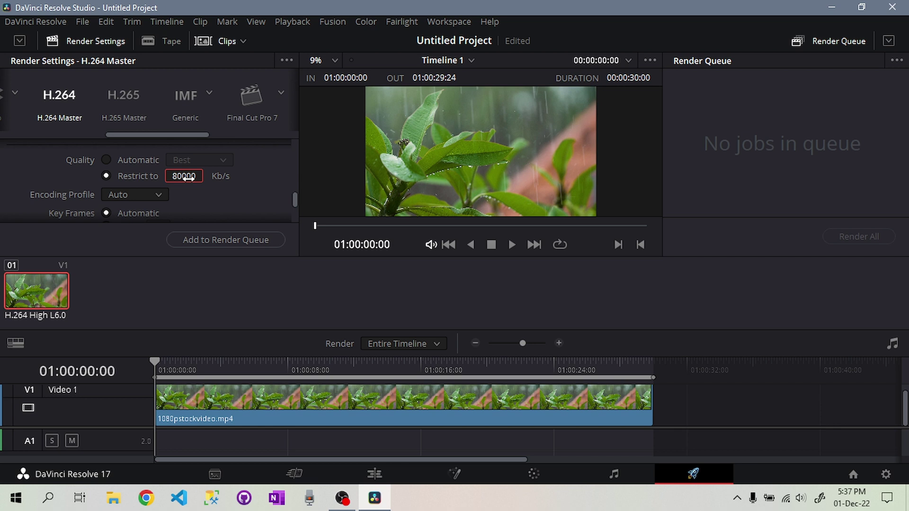
double_click(189, 178)
text(40000)
drag(294, 198, 294, 205)
click(140, 161)
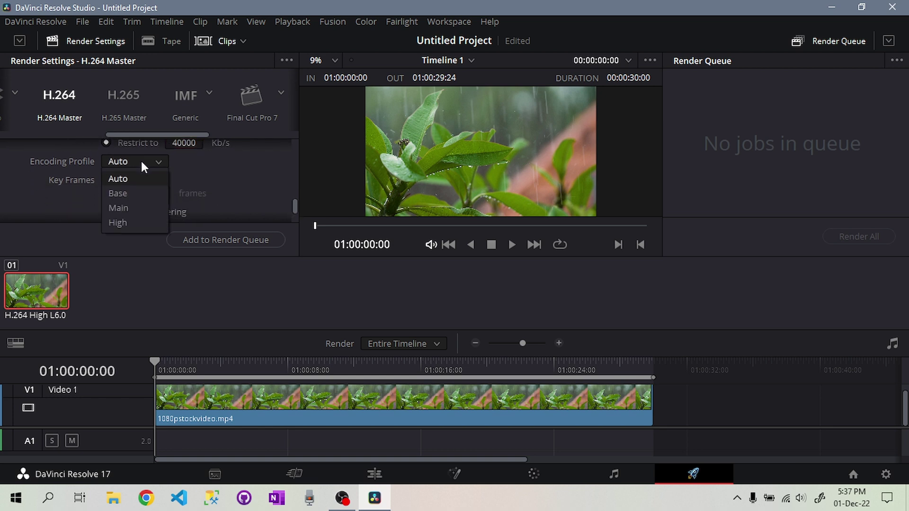
click(142, 209)
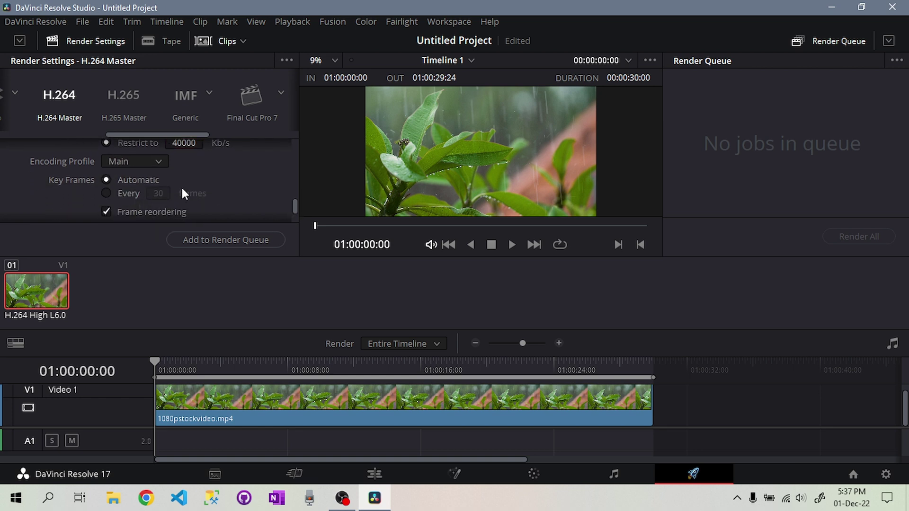
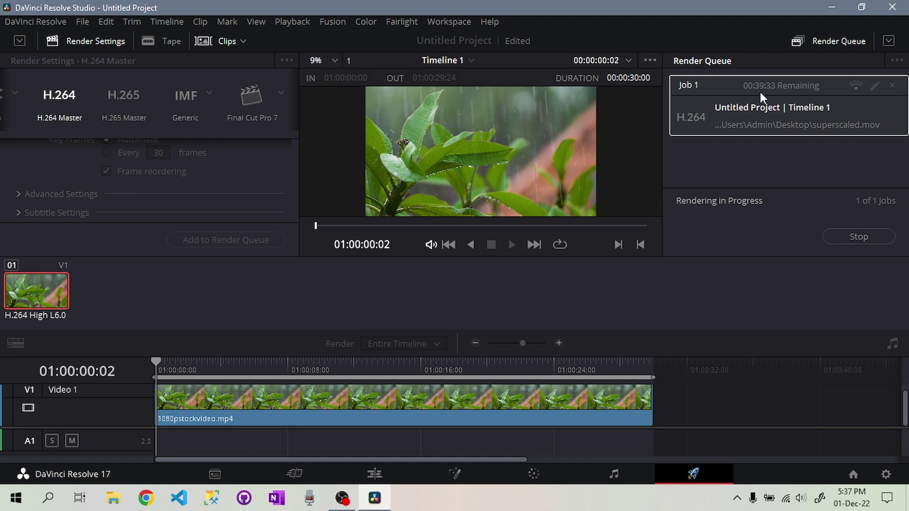
- Check the system's CPU, memory and GPU load in Task Manager while the render runs, and minimize it
key(ctrl+shift+Escape)
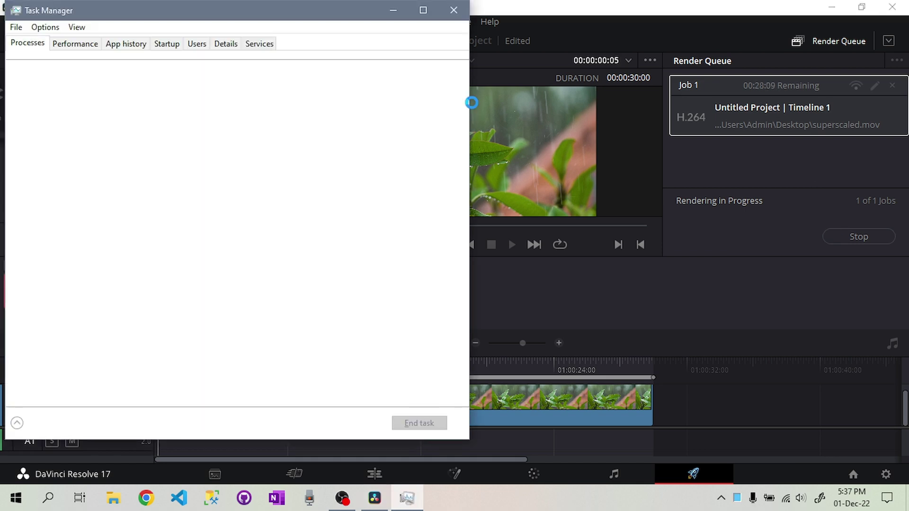
click(72, 45)
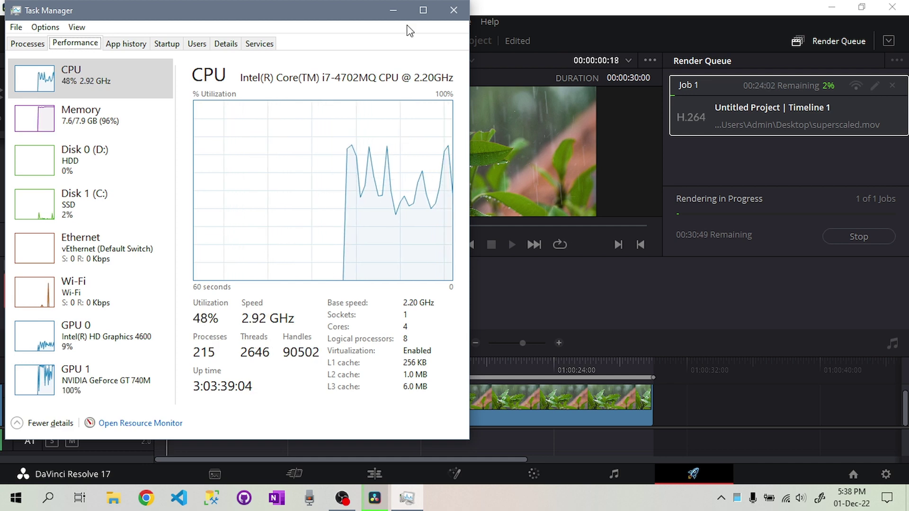
click(395, 11)
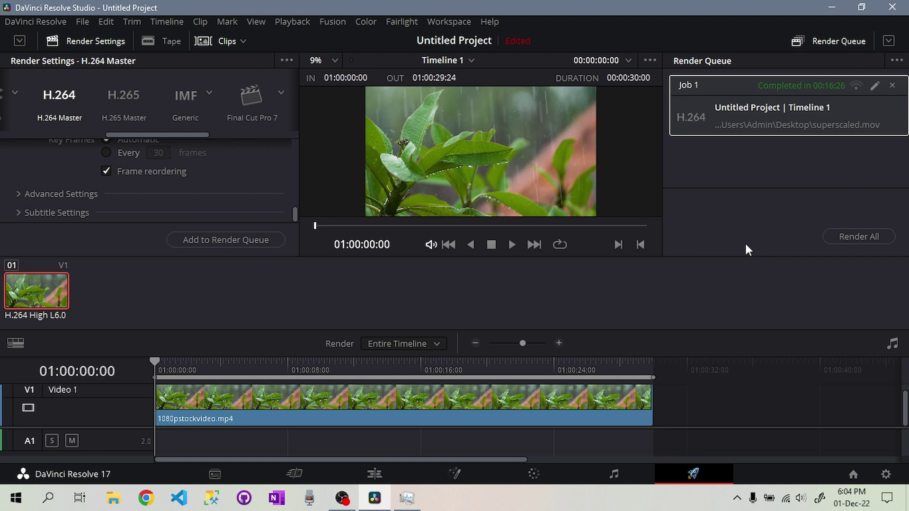
- Quit DaVinci Resolve without saving the project changes
click(892, 7)
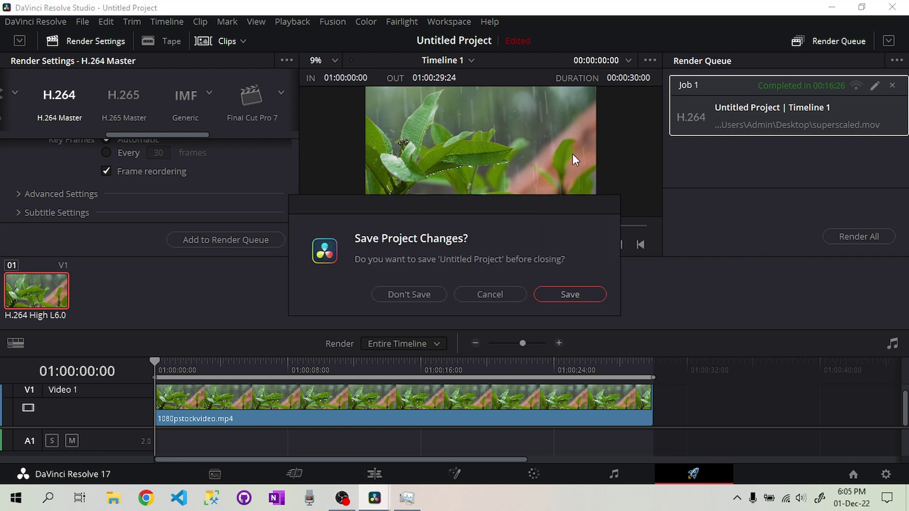
click(434, 294)
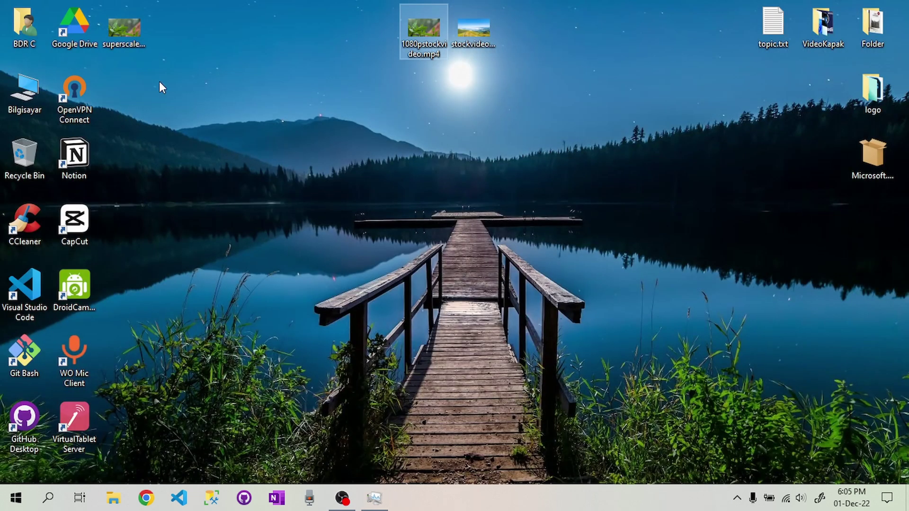
- Examine the resolution, bit rate and format of superscaled.mov on the desktop in MediaInfo
click(123, 29)
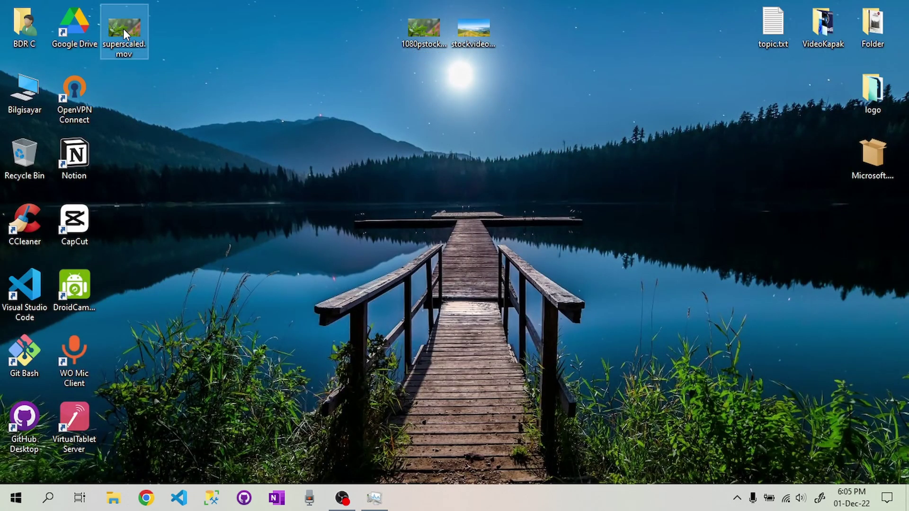
right_click(123, 28)
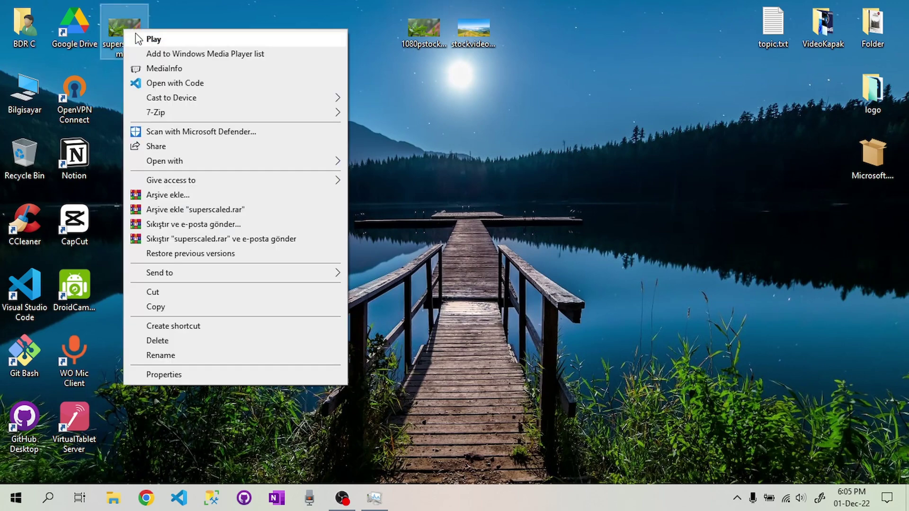
click(160, 70)
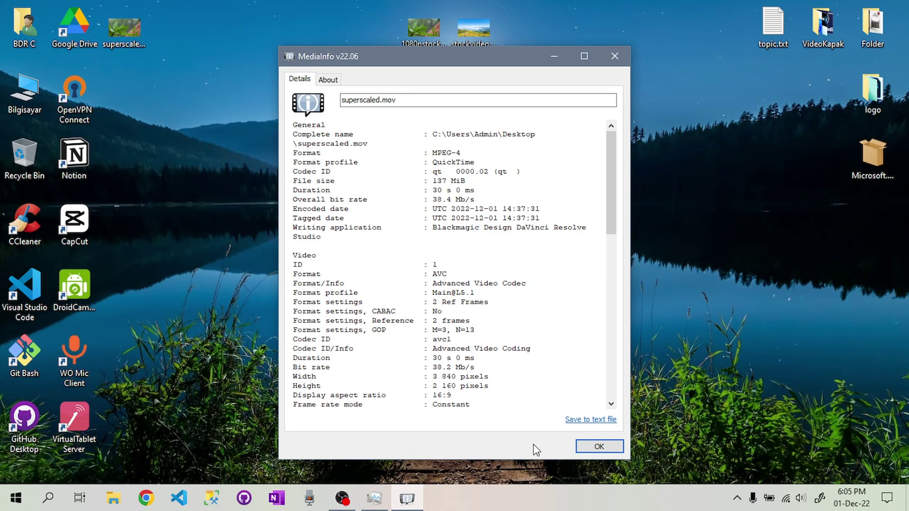
click(588, 449)
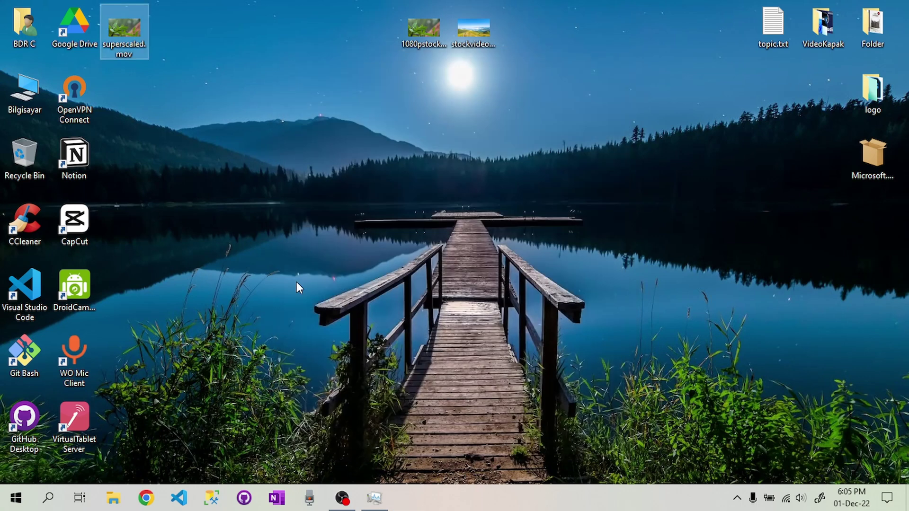
- Play superscaled.mov from the desktop to review the upscaled picture, and return to the desktop
double_click(115, 35)
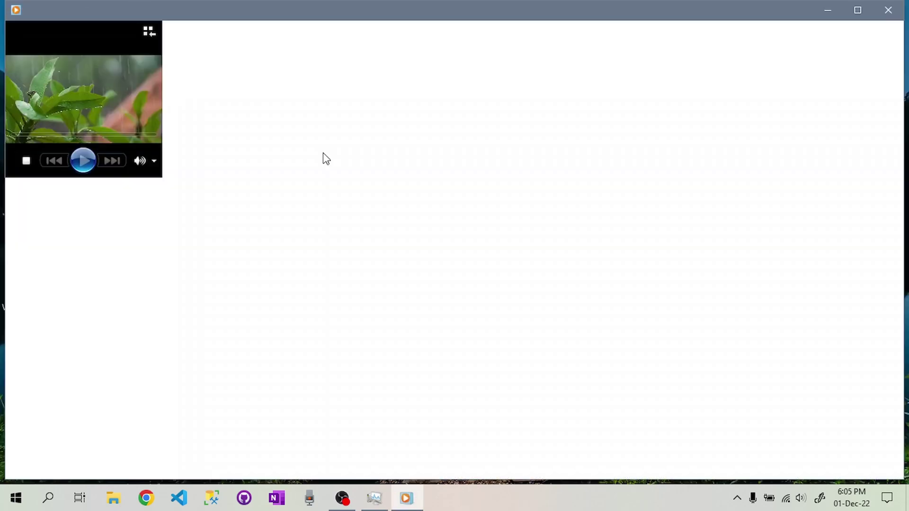
double_click(323, 155)
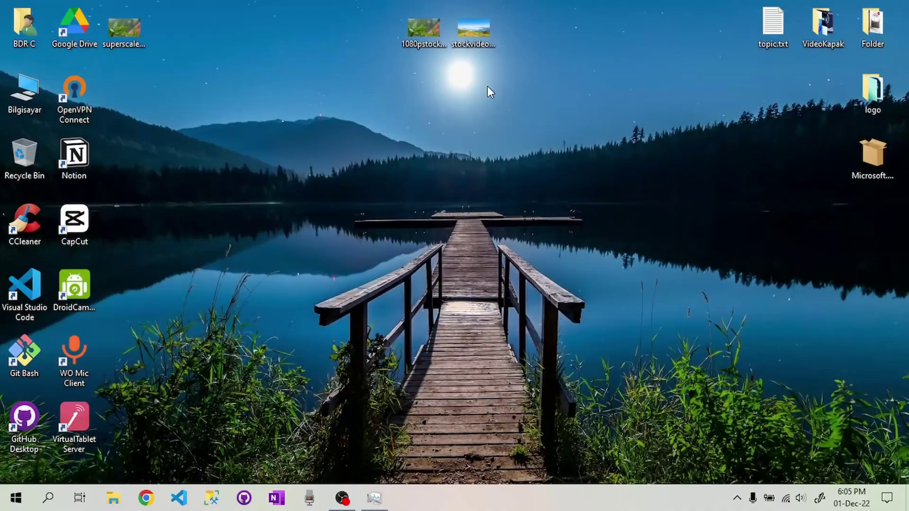
click(129, 25)
click(422, 29)
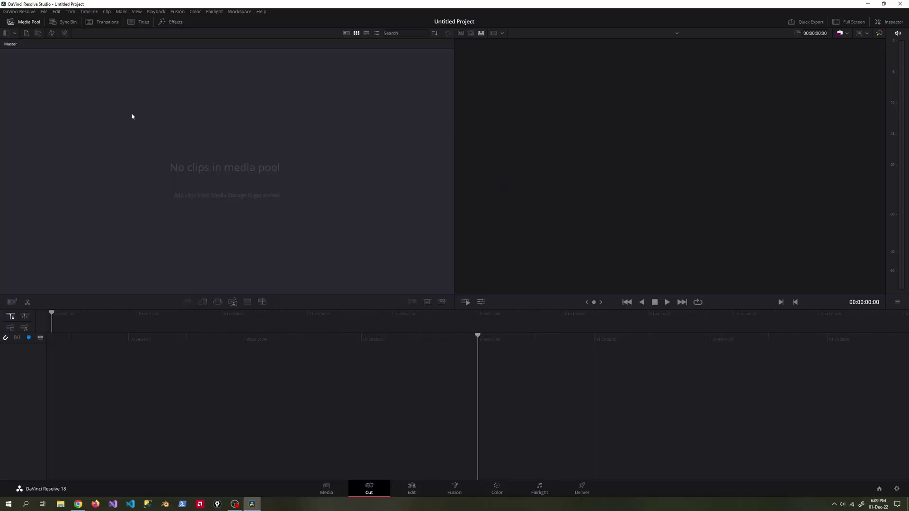
- Set up a new timeline with custom settings at 3840 x 2160 Ultra HD and 25 frames per second
right_click(132, 116)
click(156, 126)
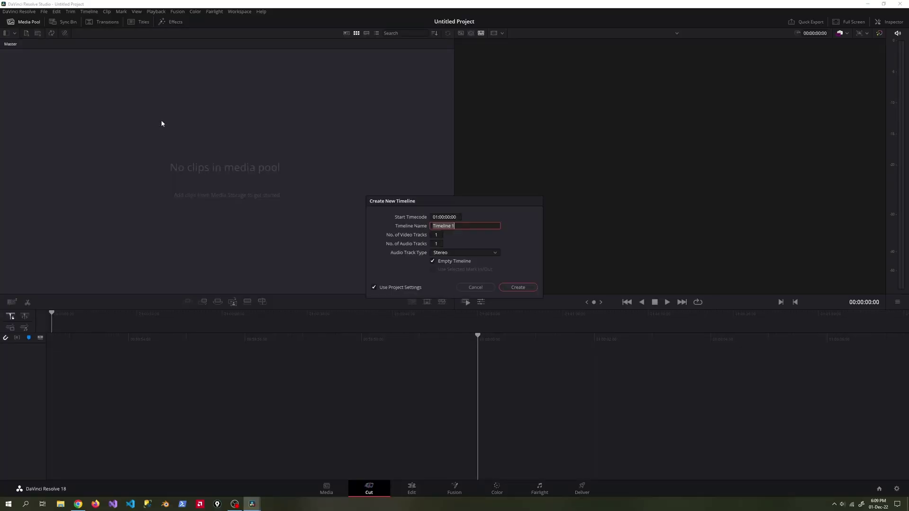
click(374, 288)
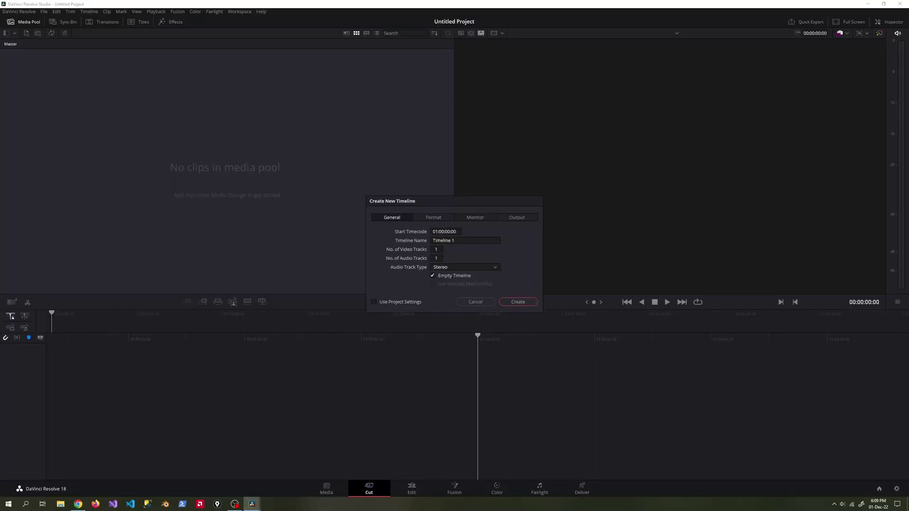
click(433, 217)
click(478, 232)
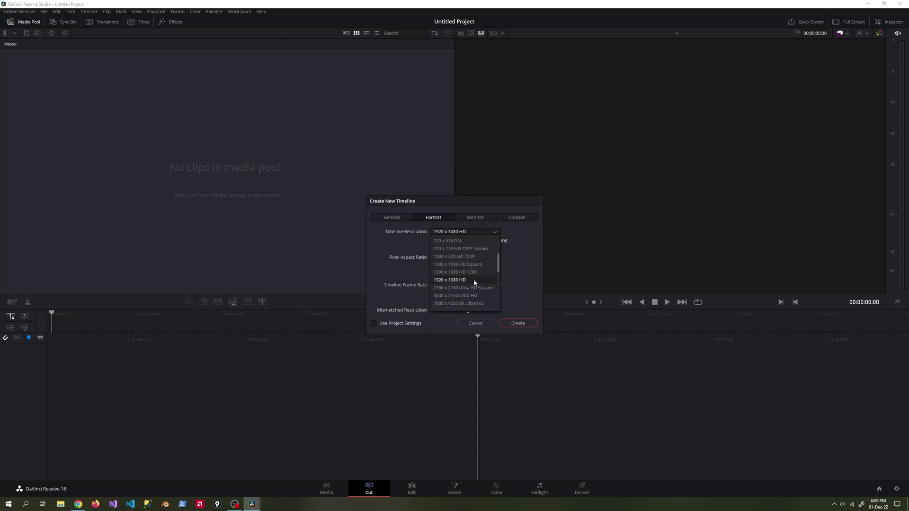
click(455, 295)
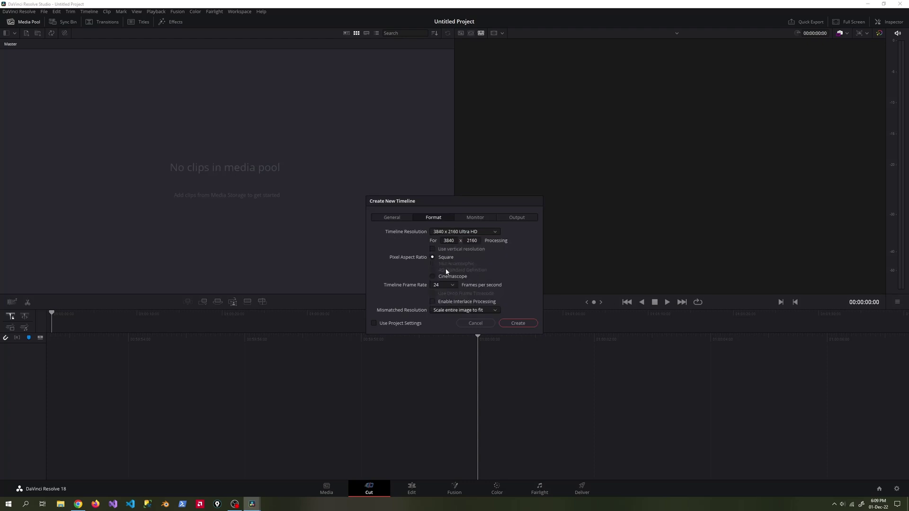
click(453, 286)
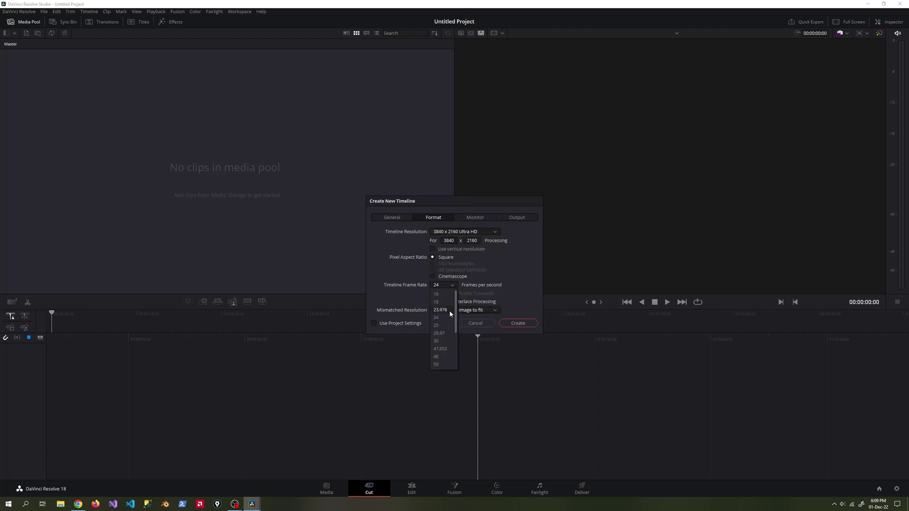
click(438, 326)
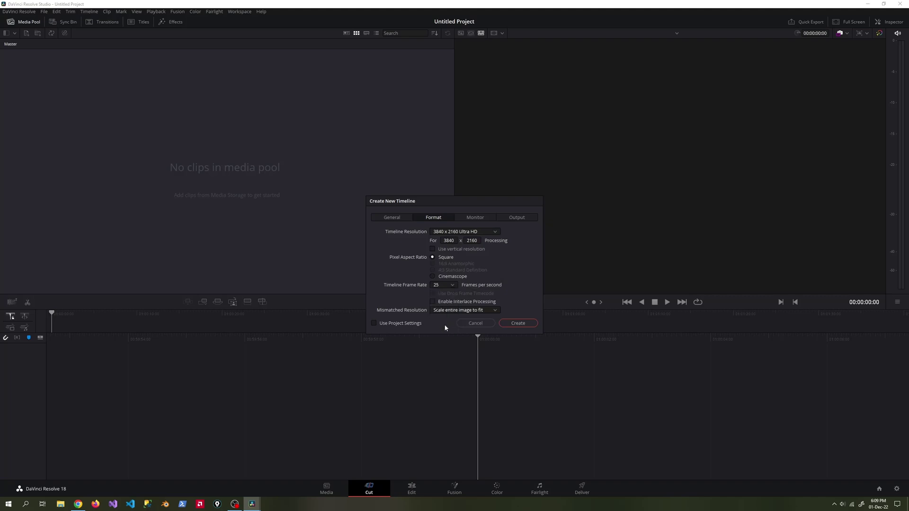
- Arrange the desktop so the other stock video sits beside 1080pstockvideo.mp4 and the superscaled file stands apart
key(super+d)
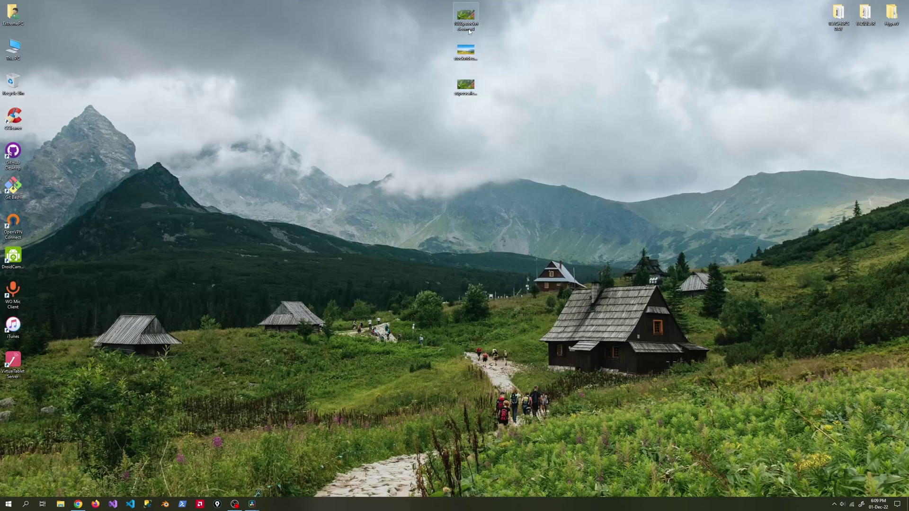
drag(466, 51, 492, 18)
drag(466, 86, 225, 16)
- Check the frame rate of 1080pstockvideo.mp4 in MediaInfo
right_click(466, 15)
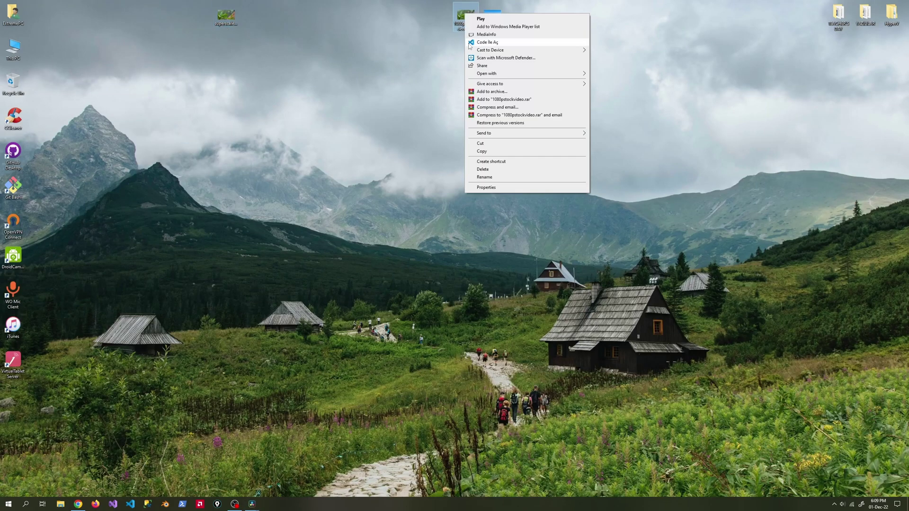
click(471, 34)
scroll(469, 295, down, 3)
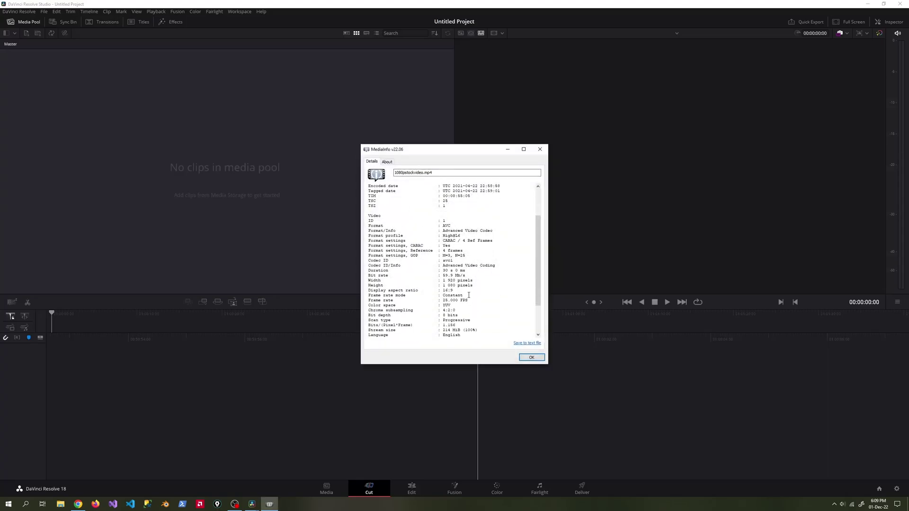
click(531, 358)
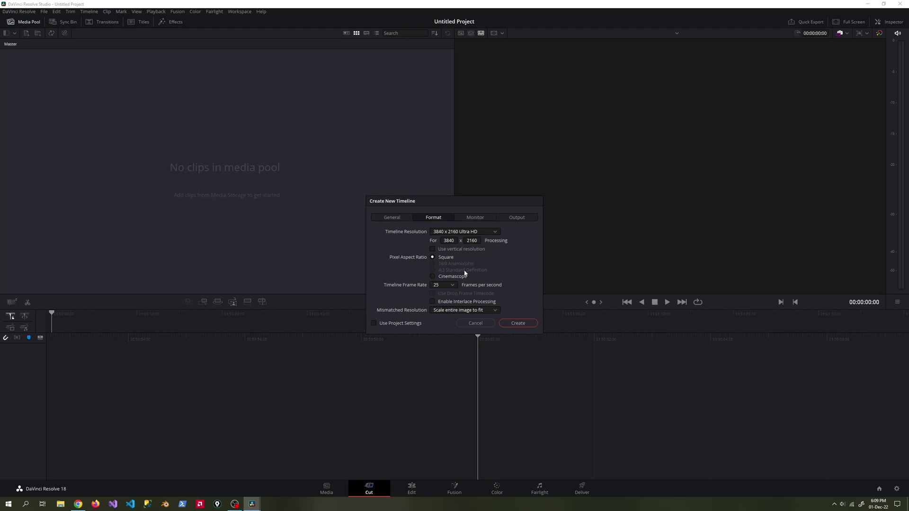
- Create the configured timeline and place 1080pstockvideo.mp4 from the desktop at its start
click(511, 324)
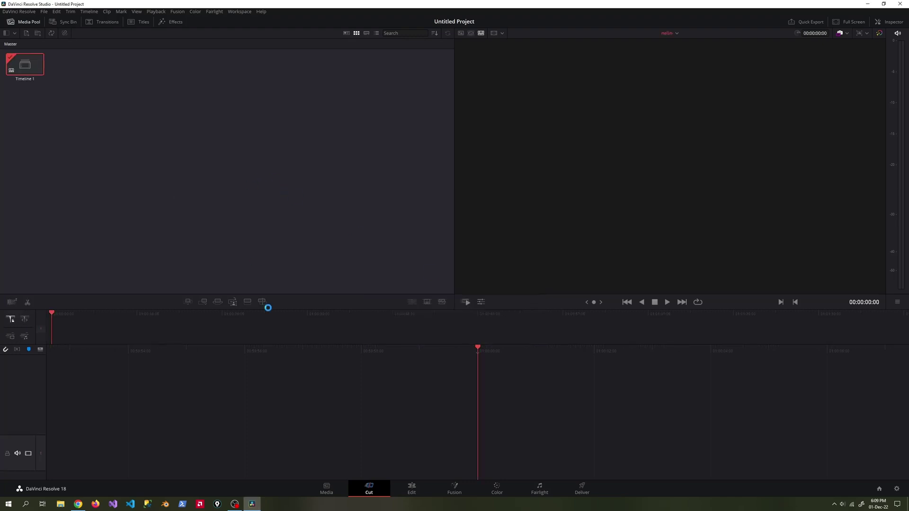
click(253, 504)
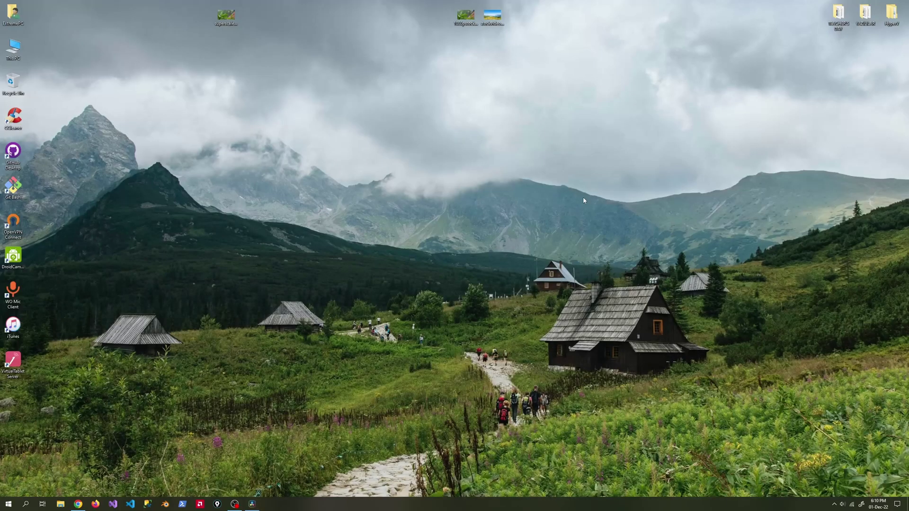
drag(466, 16, 307, 180)
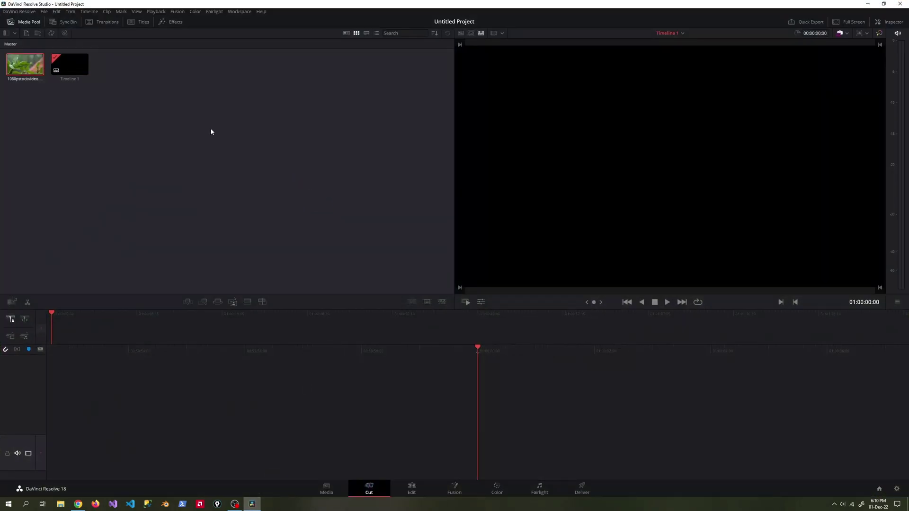
drag(24, 70, 550, 391)
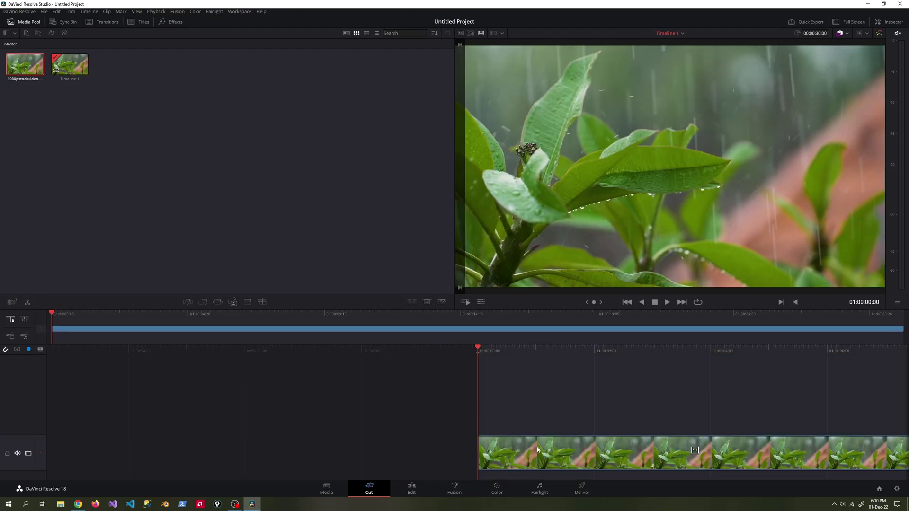
right_click(537, 450)
click(544, 427)
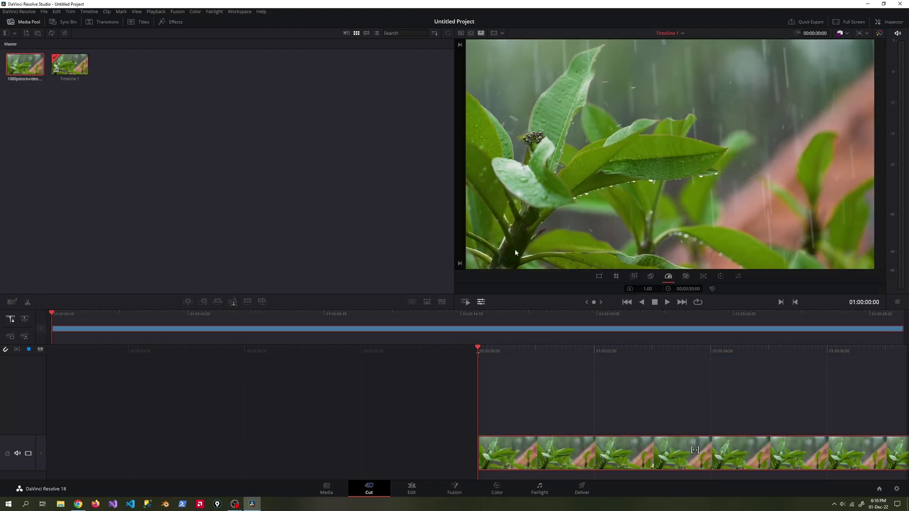
right_click(518, 452)
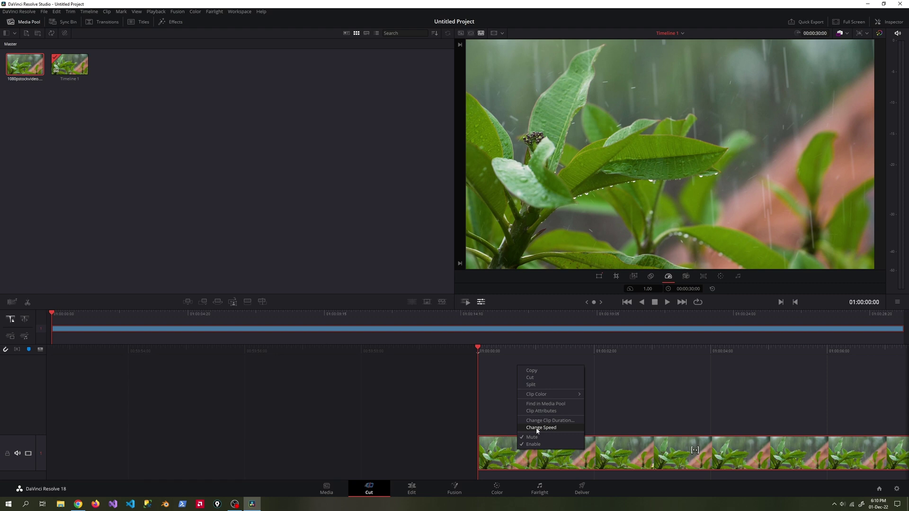
click(538, 429)
- Enable 2x Super Scale in the timeline clip's attributes and choose its sharpness level
right_click(519, 450)
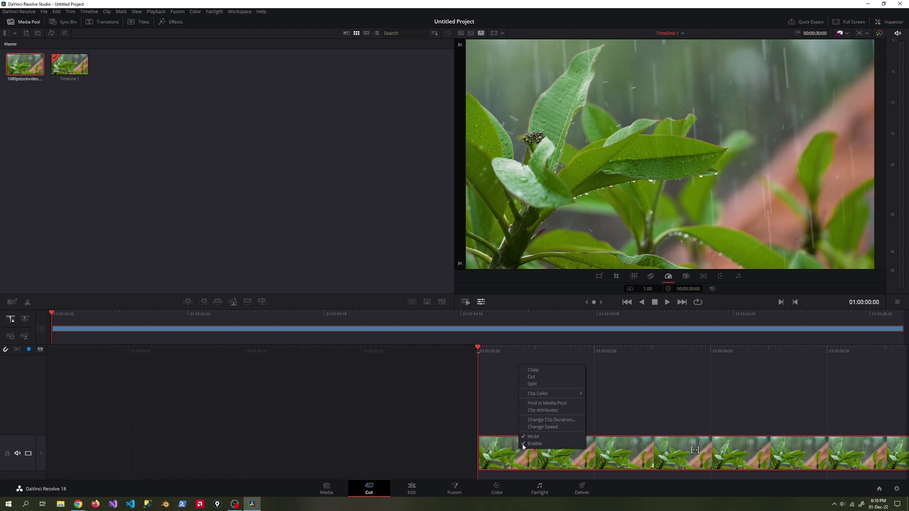
click(542, 410)
click(433, 275)
click(432, 294)
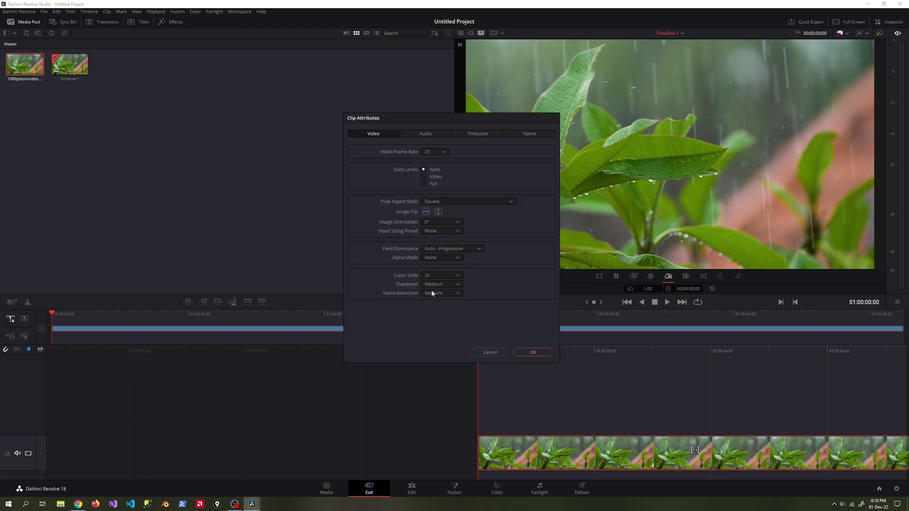
click(434, 284)
click(434, 309)
click(531, 352)
- Set up an H.264 Master export named superscaleddesktoppc that saves to the desktop
click(582, 488)
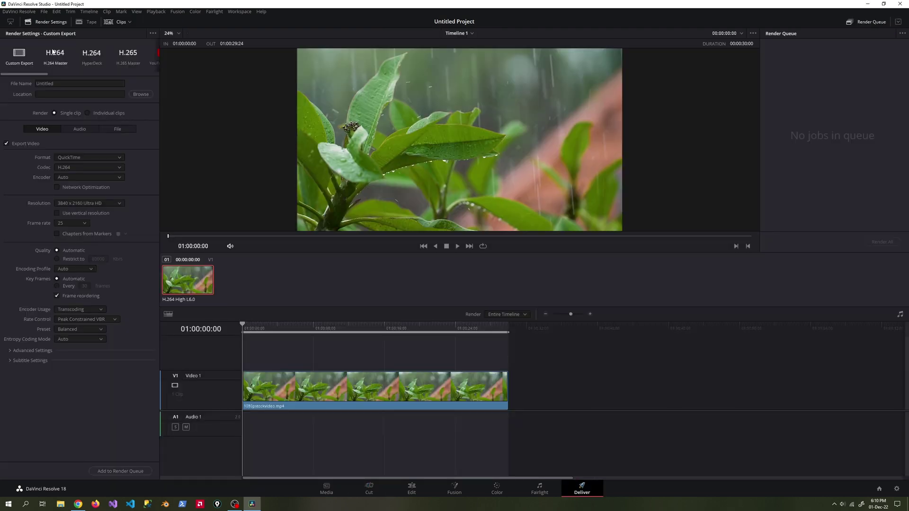
click(55, 55)
click(54, 83)
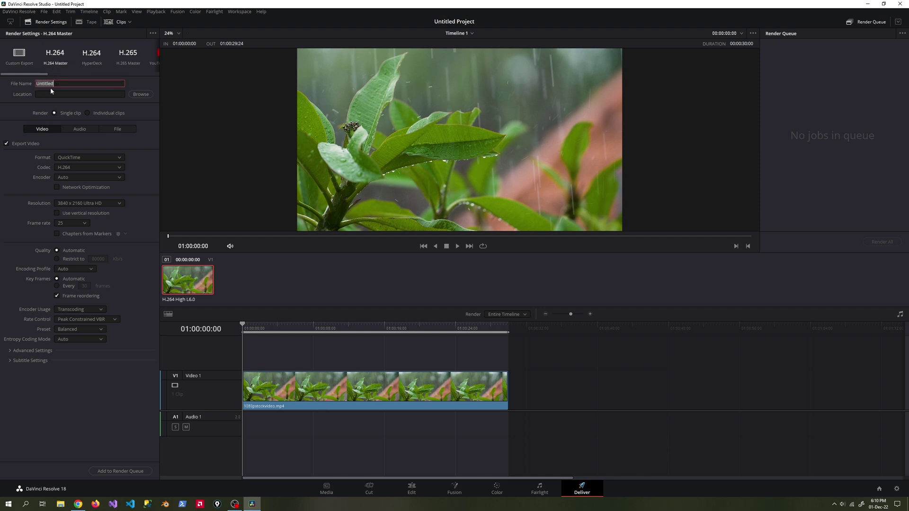
text(superscaleddesktoppc)
click(140, 95)
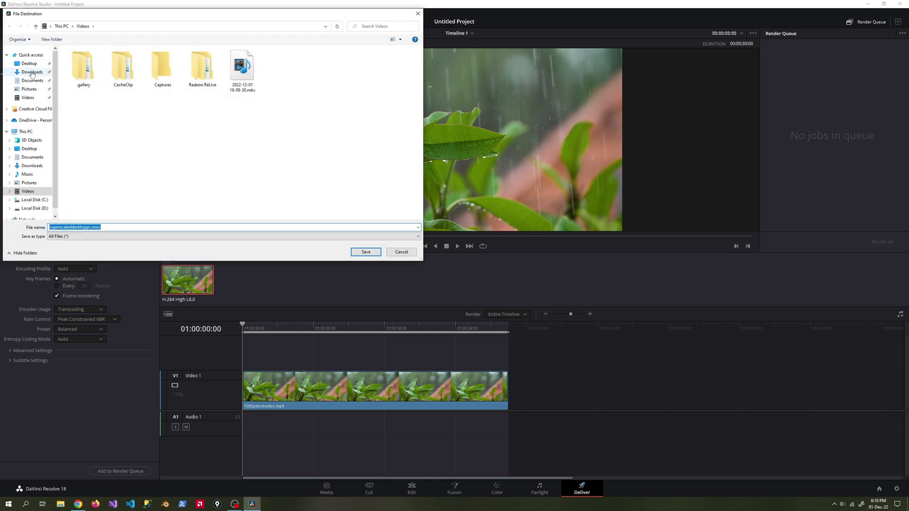
click(29, 64)
click(366, 252)
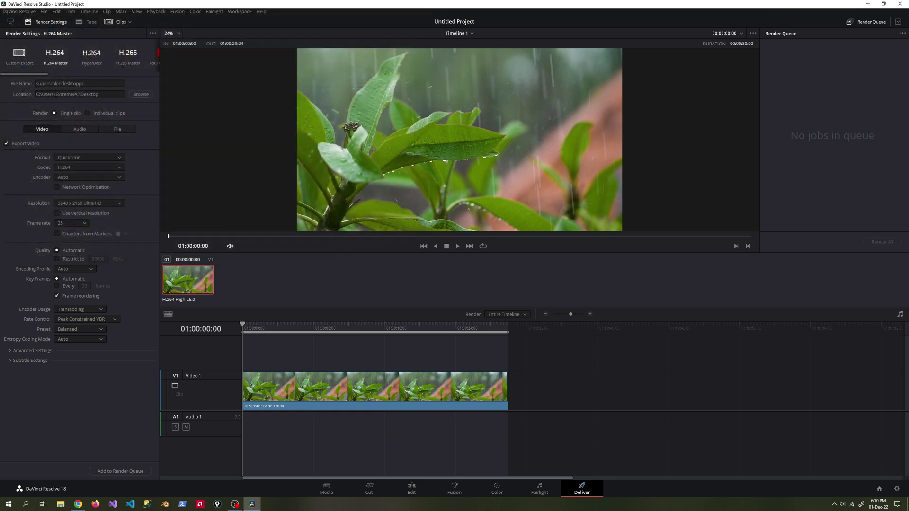
- Restrict the export quality to 40000 Kb/s and add the job to the render queue
click(70, 180)
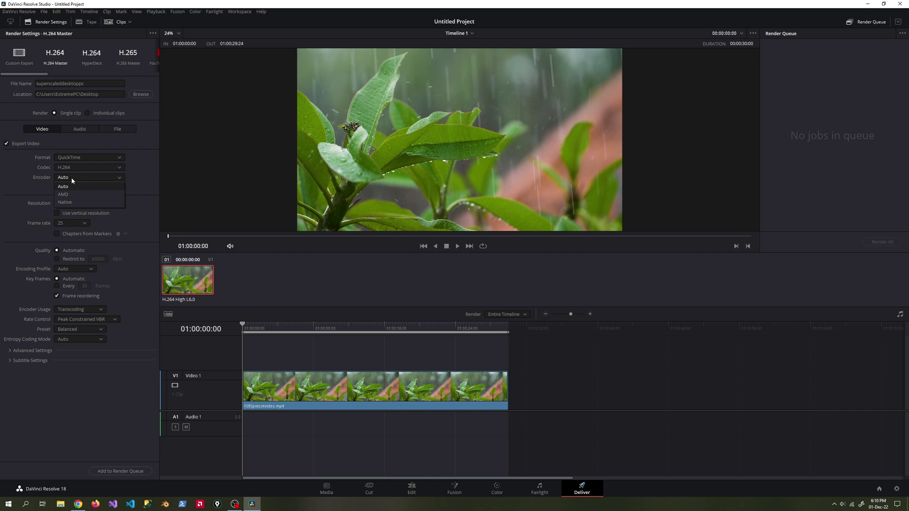
click(71, 179)
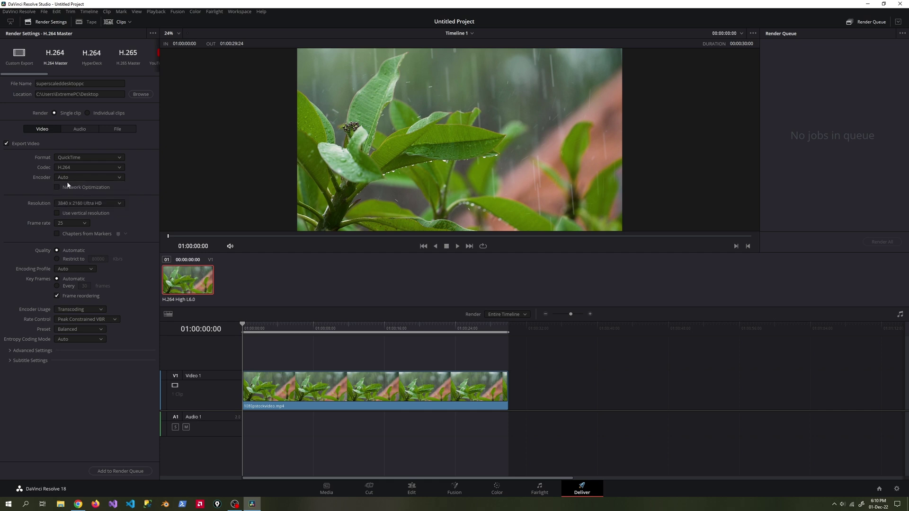
click(74, 259)
click(98, 259)
click(120, 471)
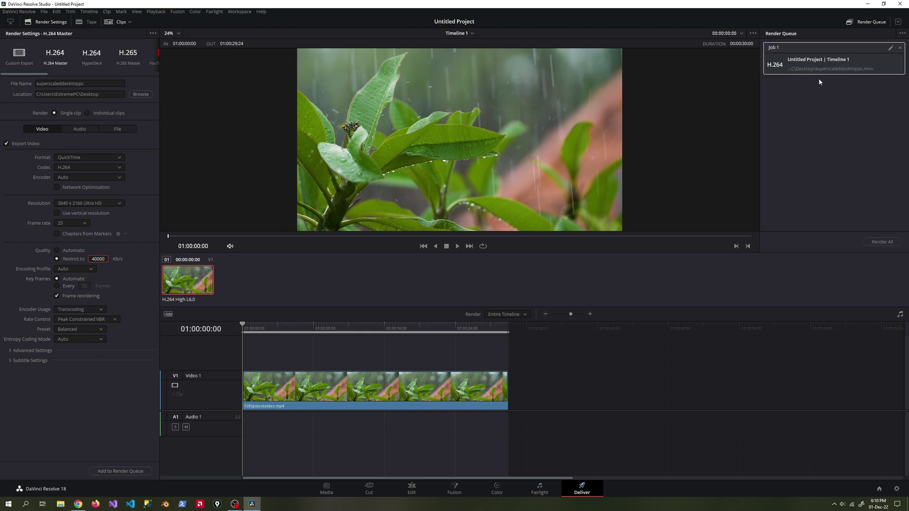
- Render the queued job while monitoring CPU performance in Task Manager
key(ctrl+shift+Escape)
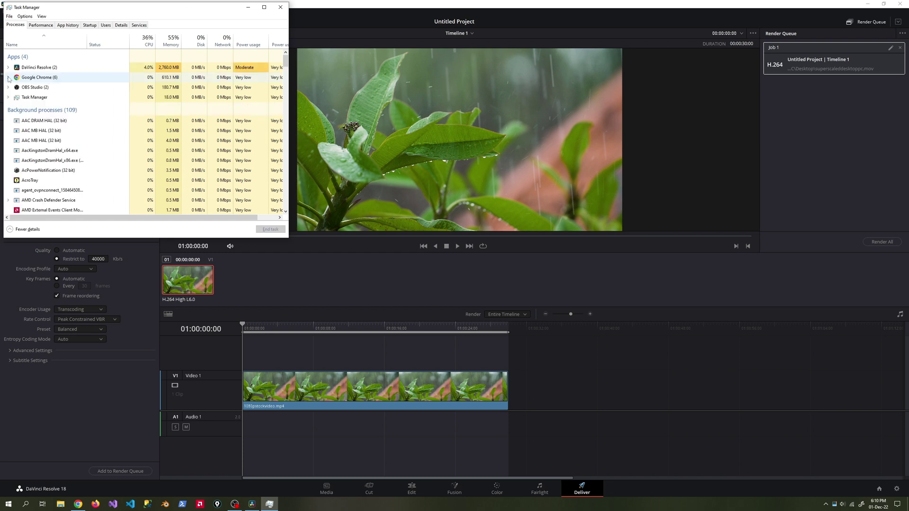
key(ctrl+Tab)
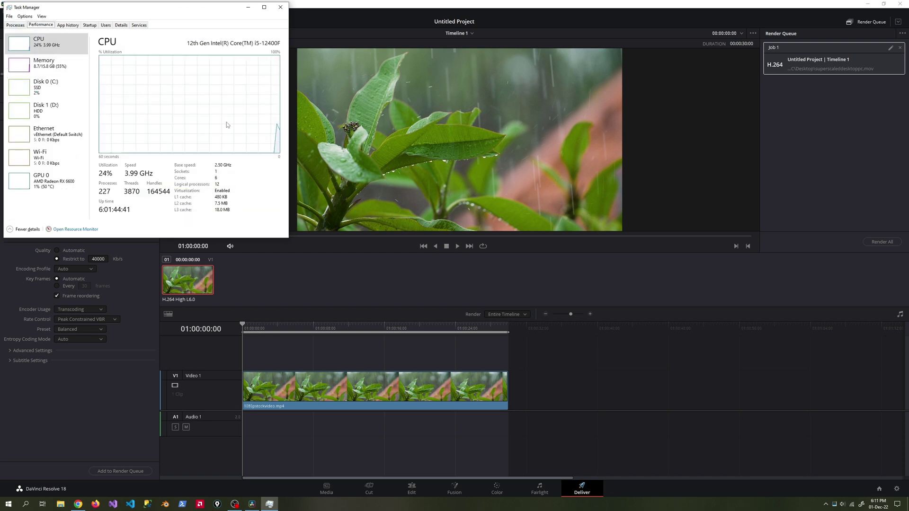
click(898, 240)
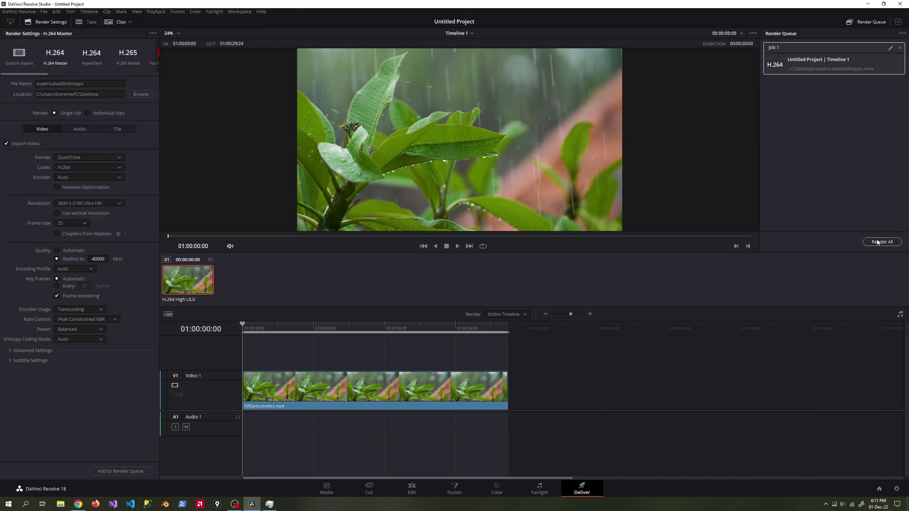
click(269, 504)
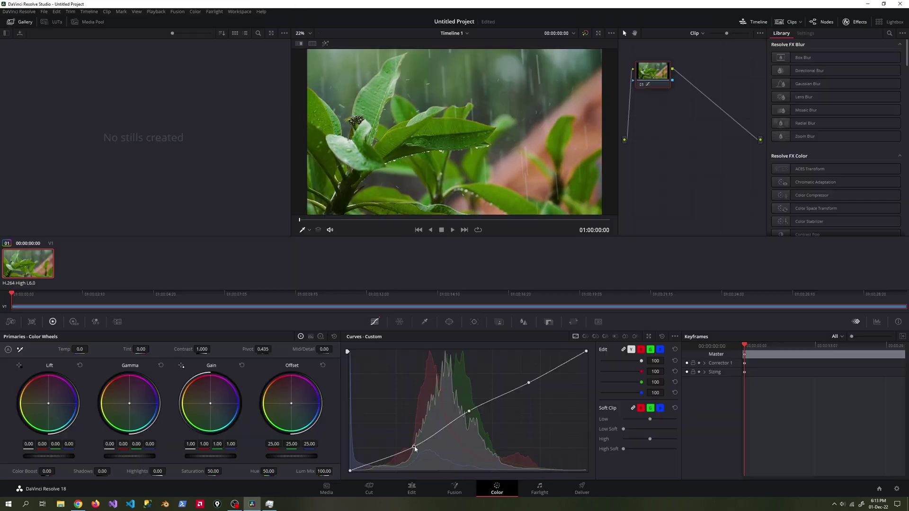
- Reshape the clip's custom curve by adjusting its midtone, shadow and highlight points
drag(466, 413, 464, 413)
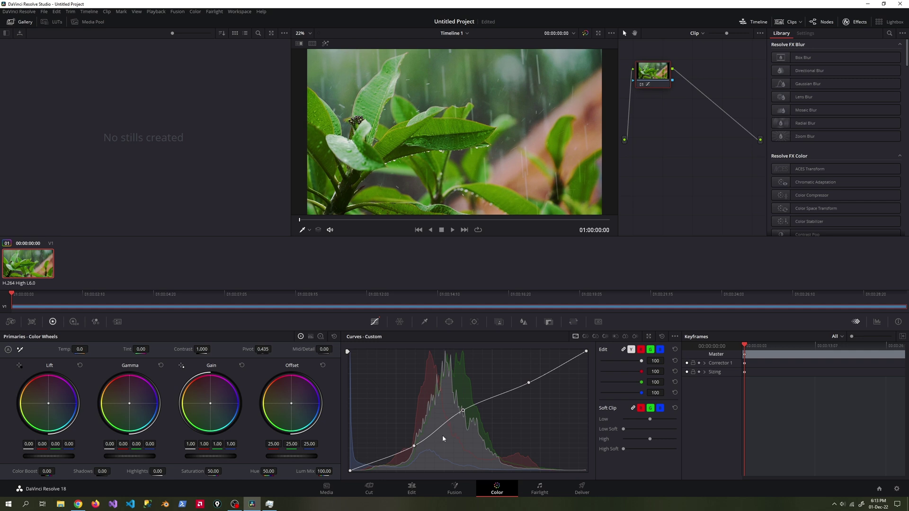
drag(416, 446, 421, 441)
drag(529, 385, 532, 381)
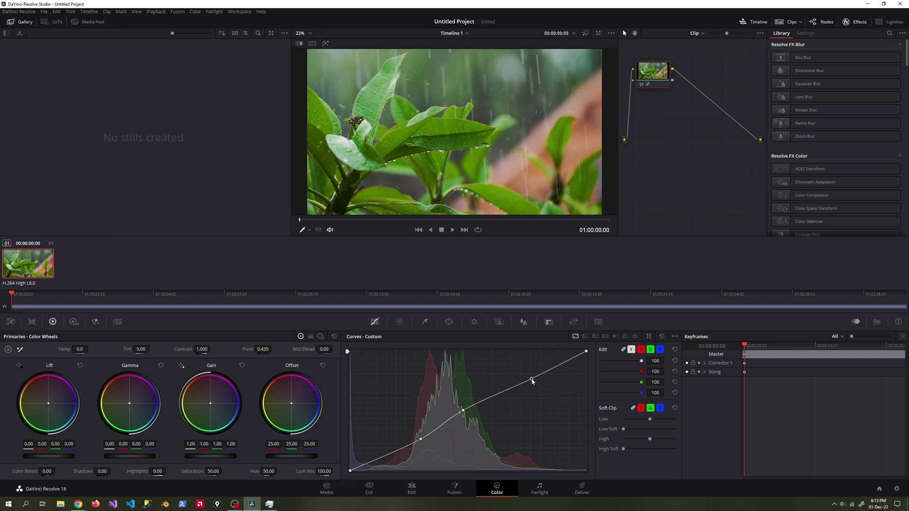
click(442, 231)
- Play the graded clip twice from its start on the Cut page to check playback
click(372, 492)
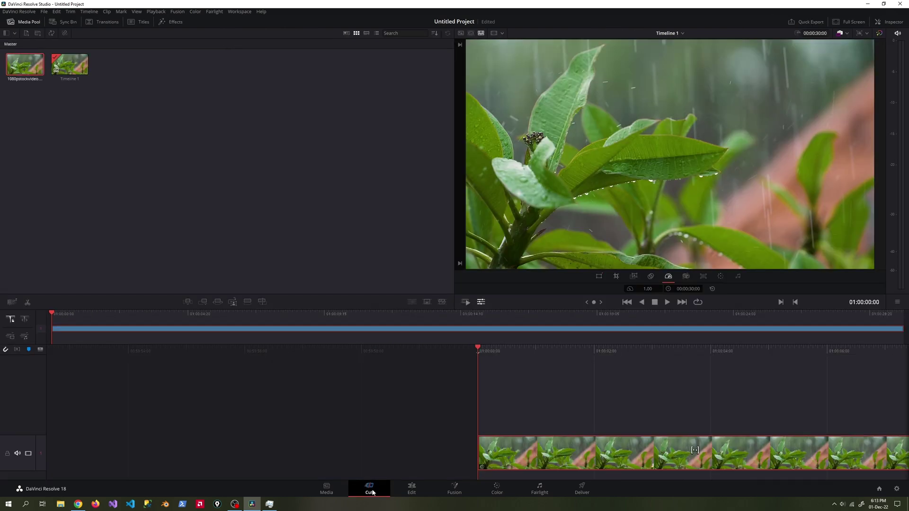
click(668, 303)
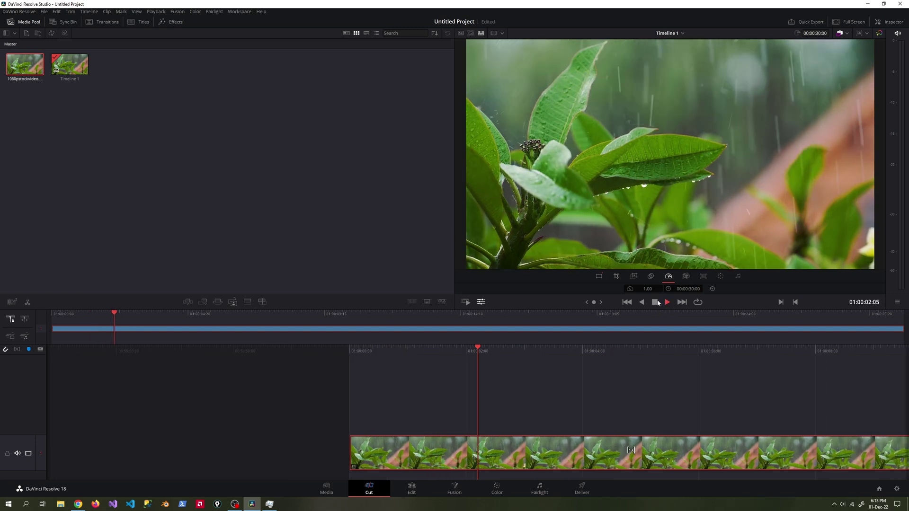
click(656, 303)
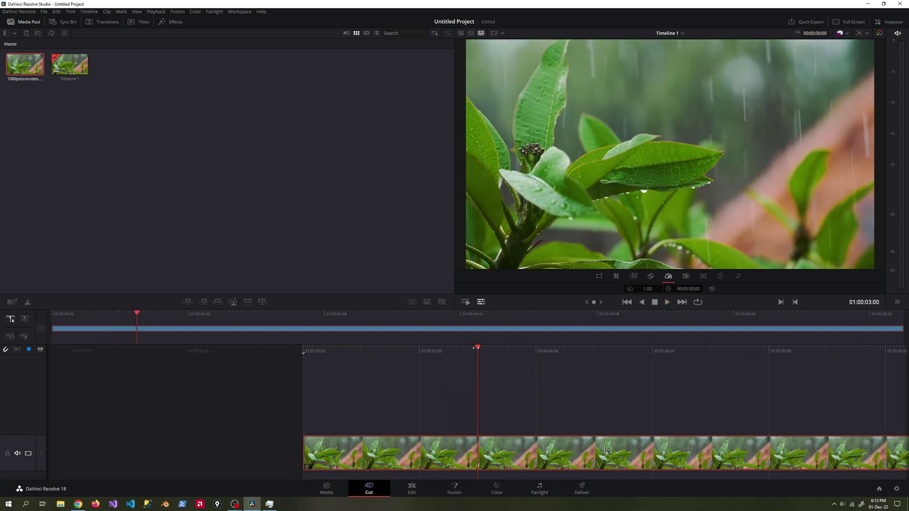
key(Home)
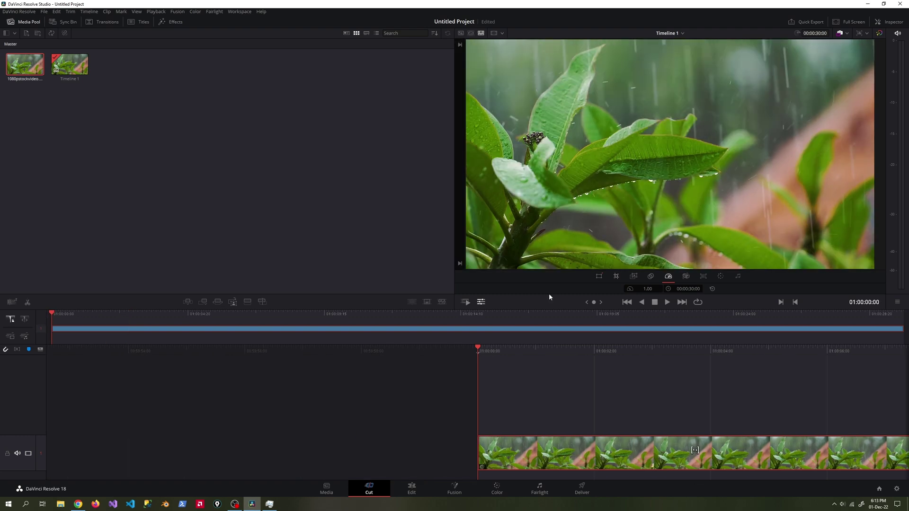
click(667, 303)
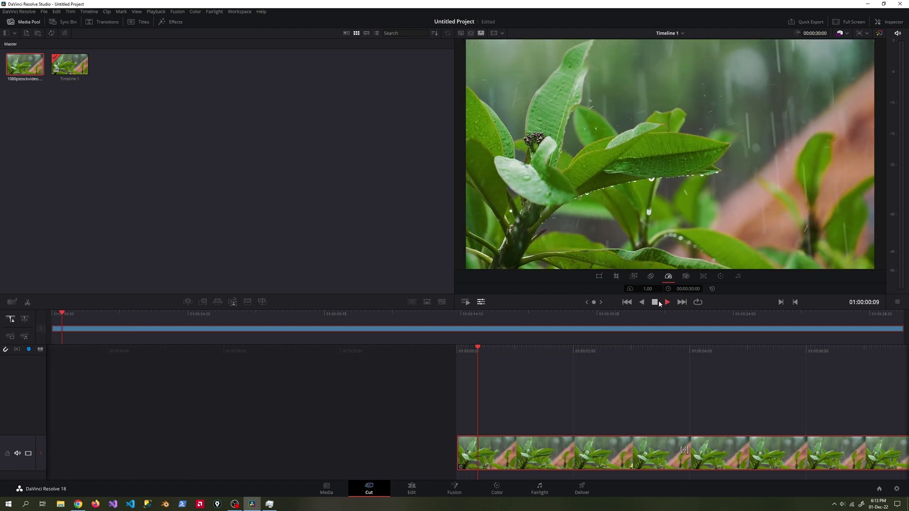
click(658, 303)
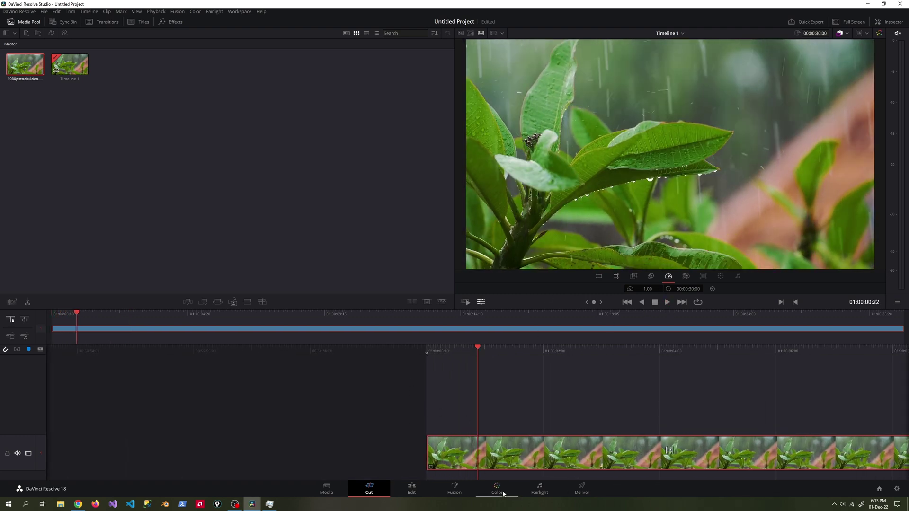
- Rename the export on the Deliver page as superscaledandcoloreddesktoppc
click(582, 490)
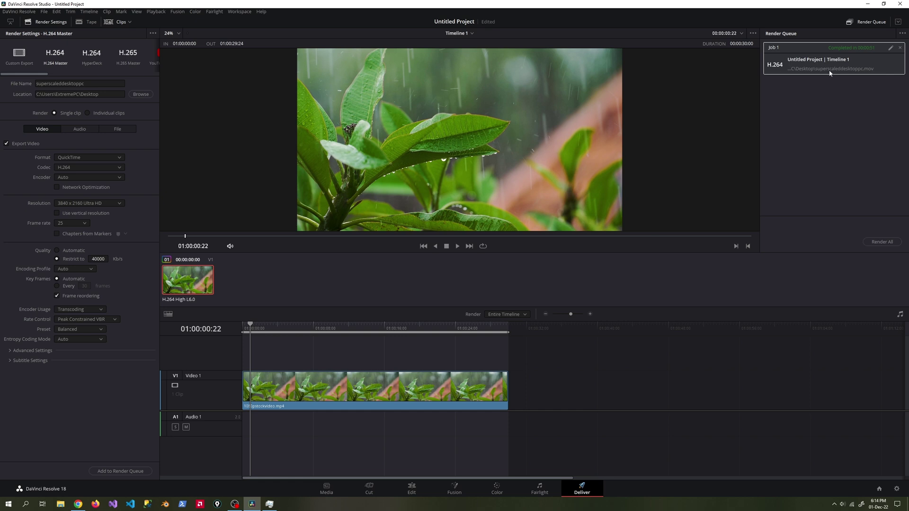
click(84, 83)
key(shift+Left)
key(shift+Left)
key(shift+Left)
key(shift+Left)
key(shift+Left)
key(shift+Left)
key(shift+Left)
key(shift+Left)
key(shift+Left)
text(andcolo)
- Queue the graded export and render it while monitoring CPU performance in Task Manager
click(116, 471)
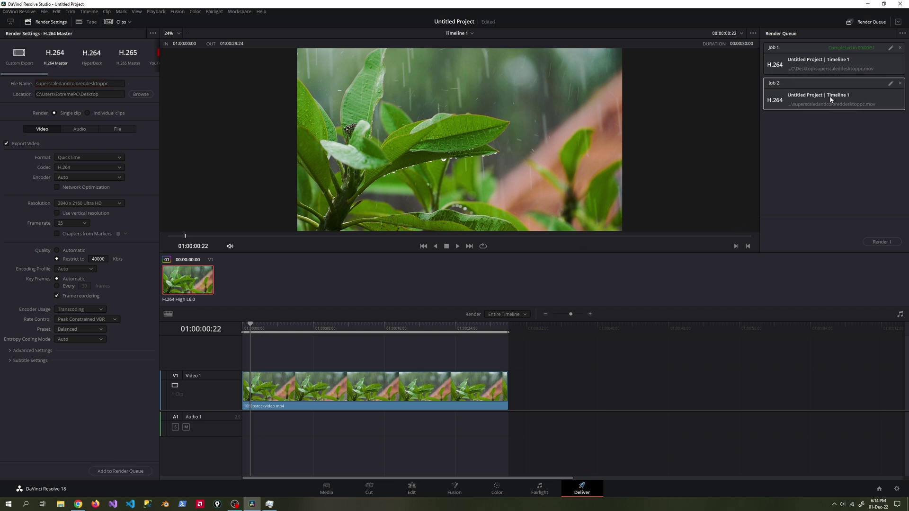
click(881, 242)
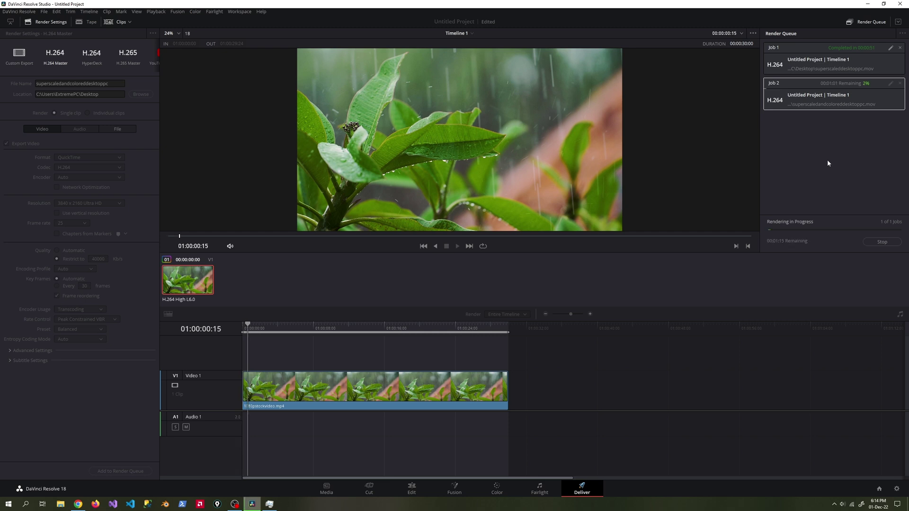
click(269, 504)
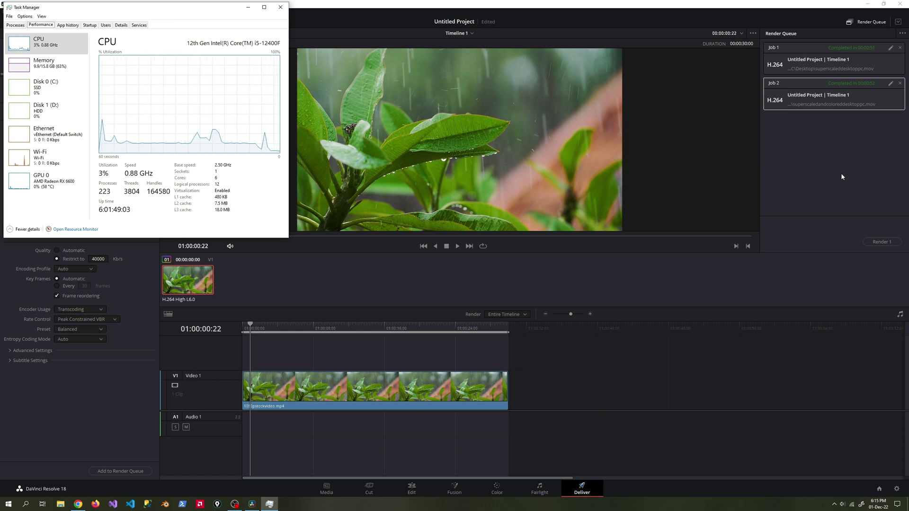
- Check the screen recording in OBS and minimize all open windows to show the desktop
click(235, 504)
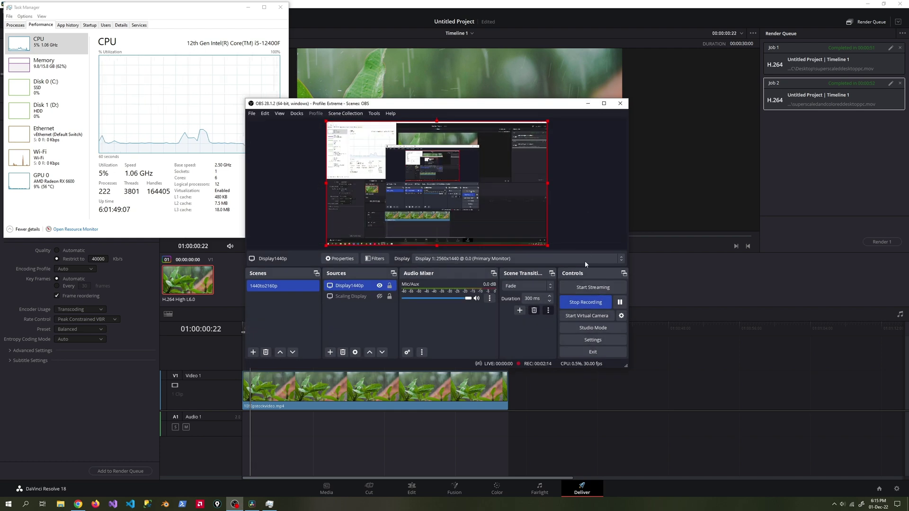
click(588, 103)
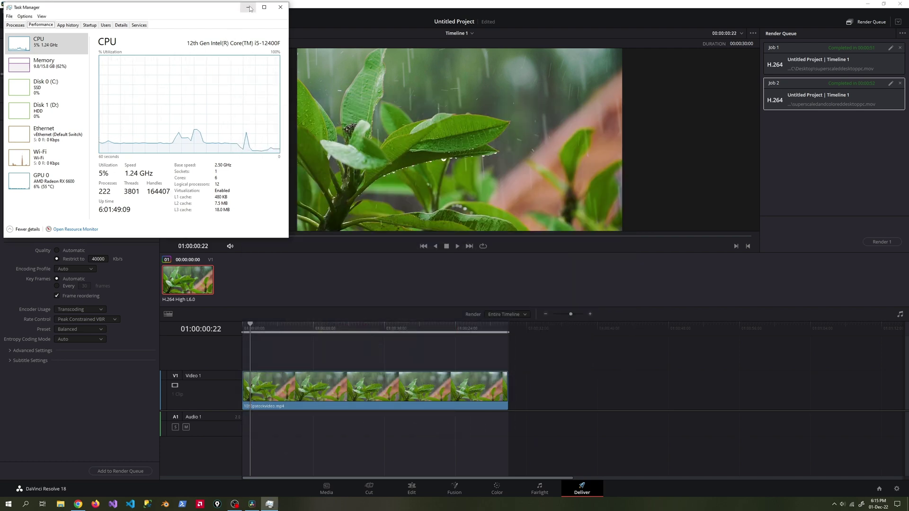
click(248, 8)
click(871, 4)
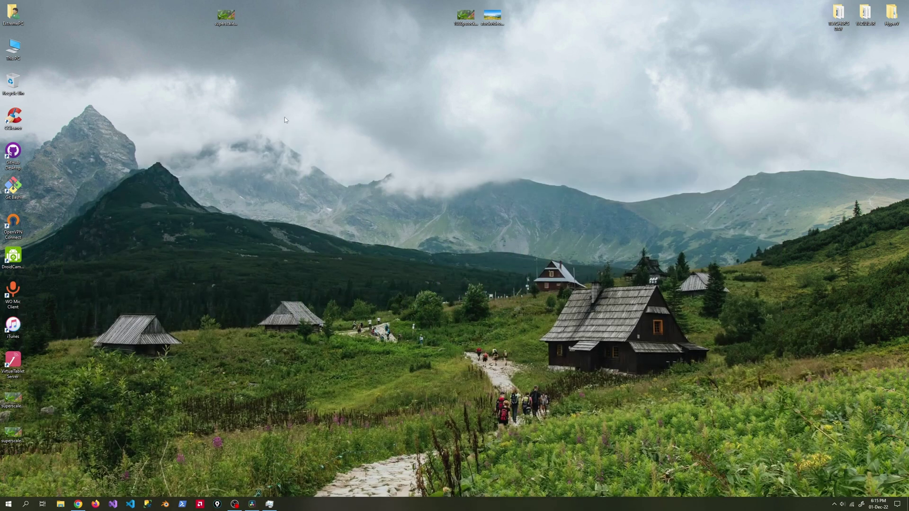
- Move the two newly rendered videos beneath the existing superscaled file on the desktop and check their full names
drag(16, 401, 223, 53)
click(226, 17)
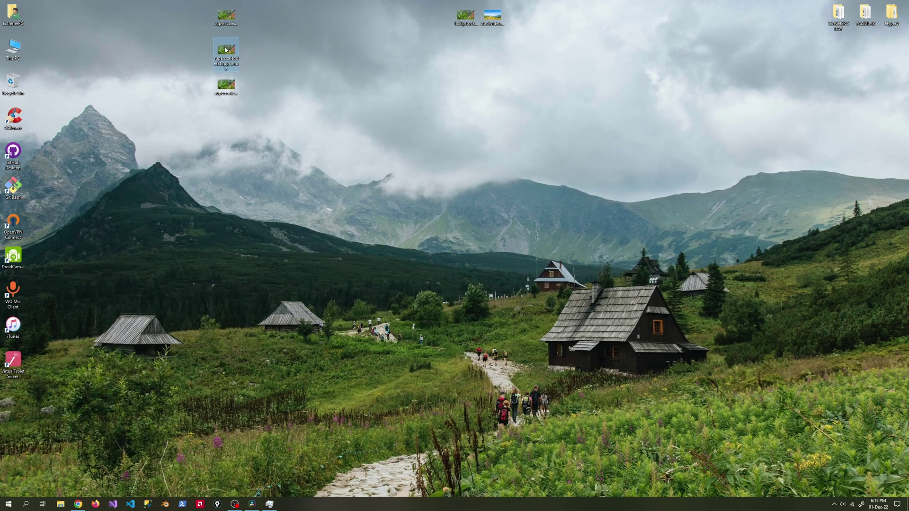
click(233, 87)
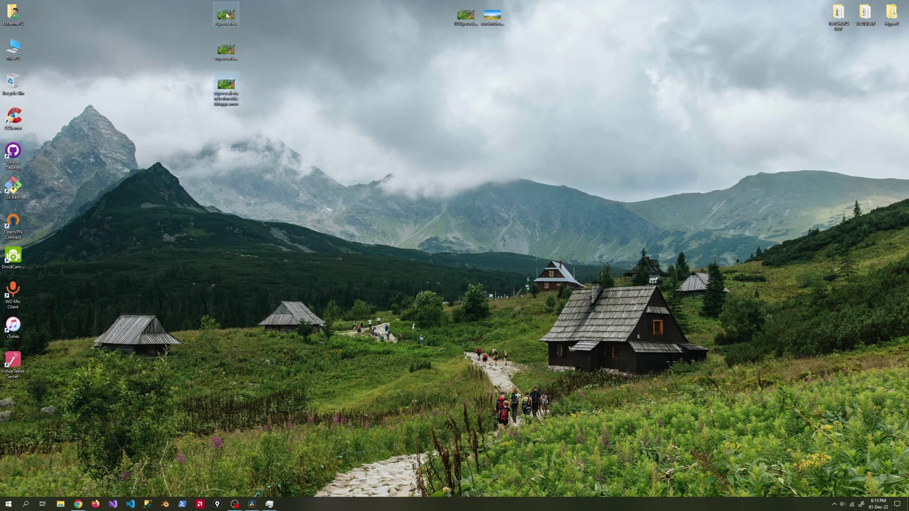
- Play the superscaled videos from the desktop one after another in full screen to compare their quality
key(Up)
key(Up)
key(Return)
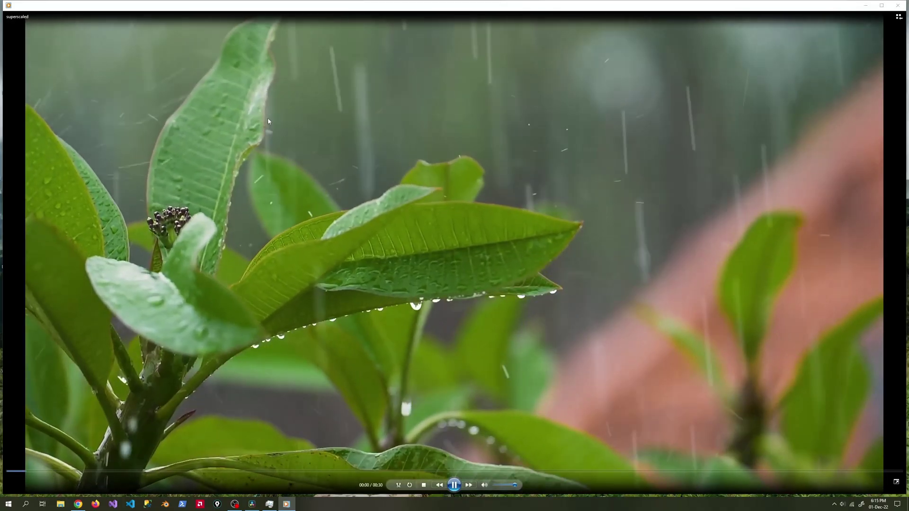
double_click(268, 118)
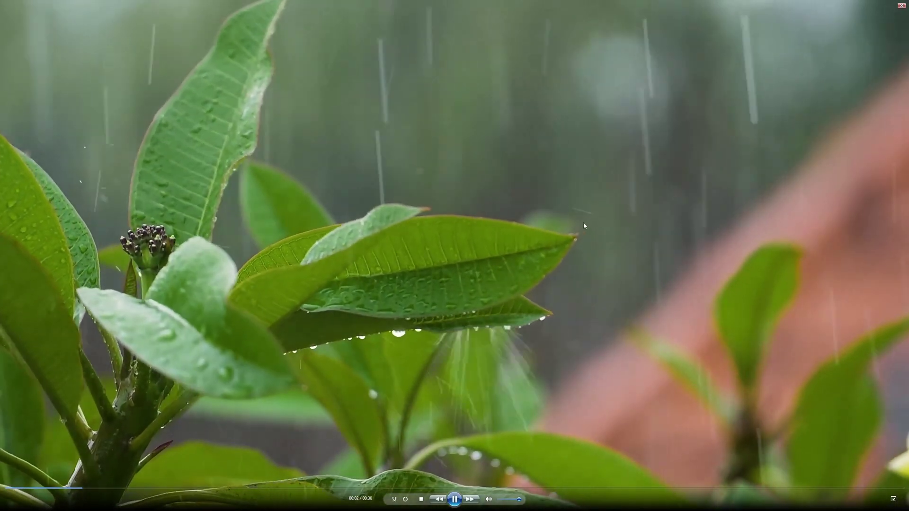
click(902, 6)
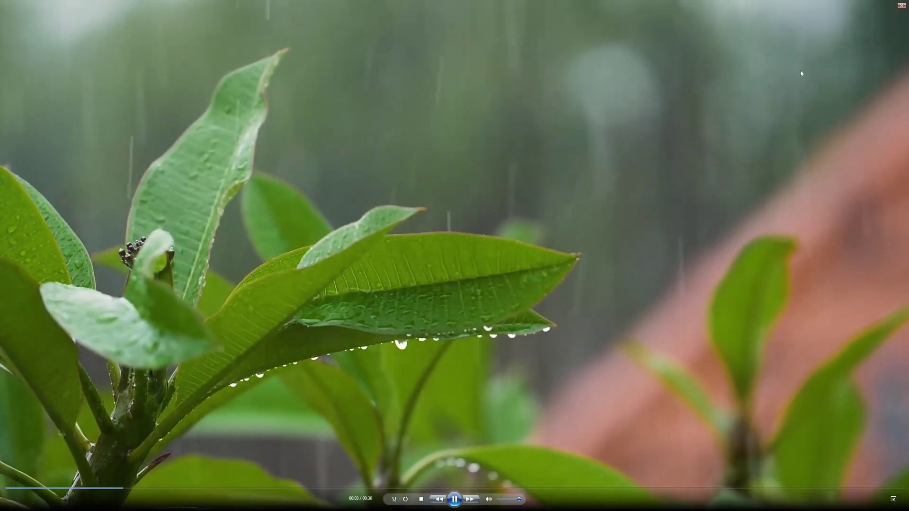
click(903, 6)
double_click(232, 90)
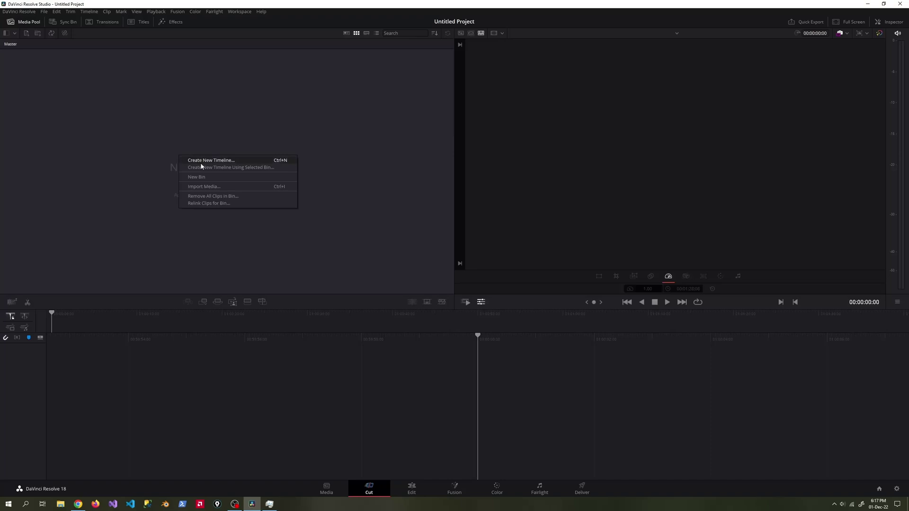
- Create an empty timeline with custom settings: 7680 x 4320 8K Ultra HD resolution at 25 frames per second
click(202, 161)
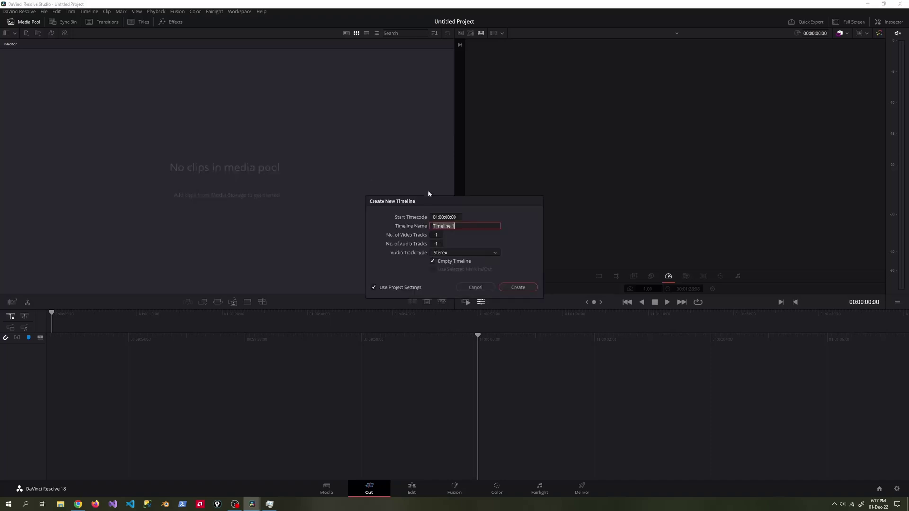
click(407, 287)
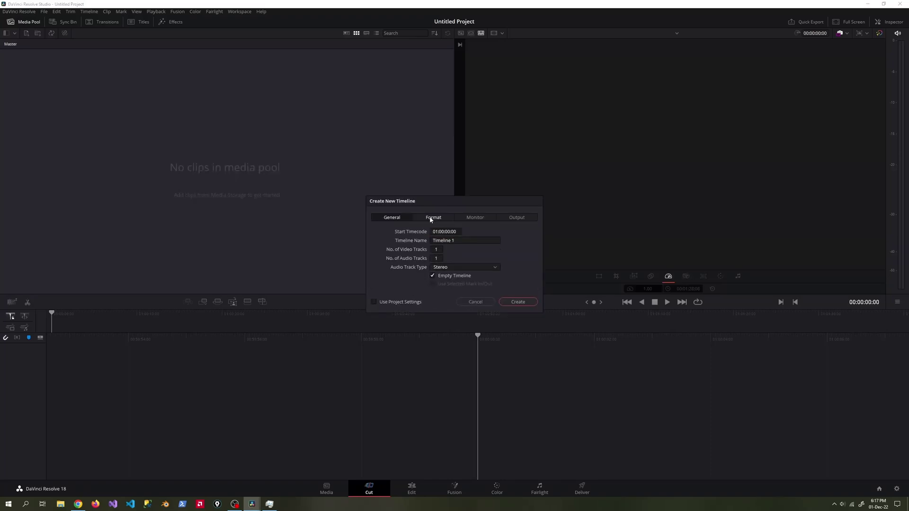
click(431, 218)
click(489, 231)
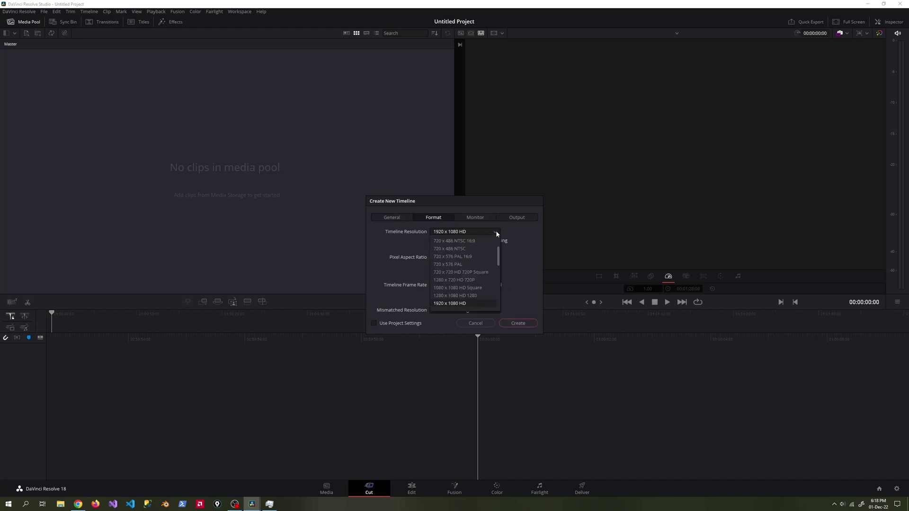
click(468, 299)
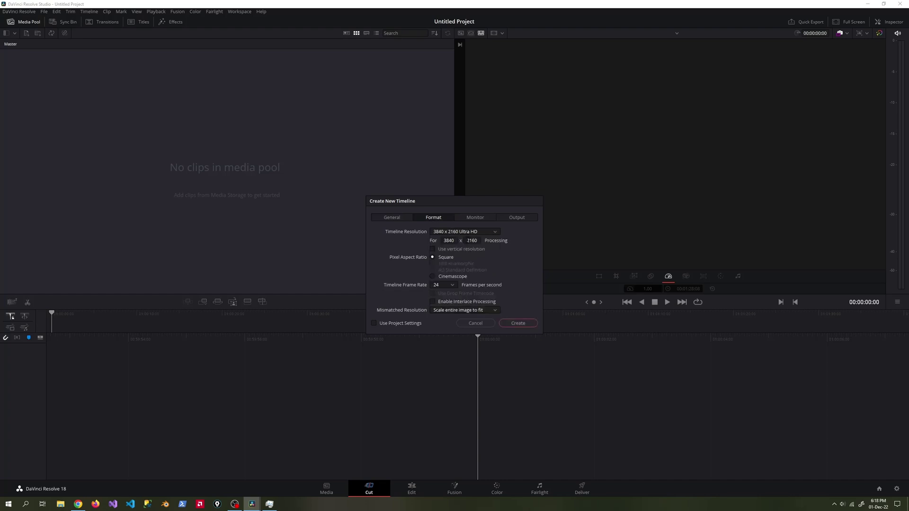
click(495, 234)
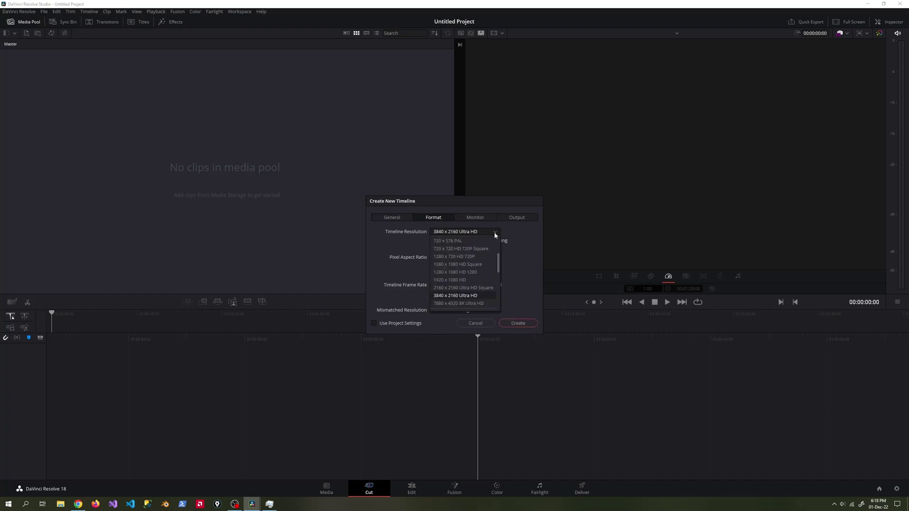
click(480, 304)
click(450, 285)
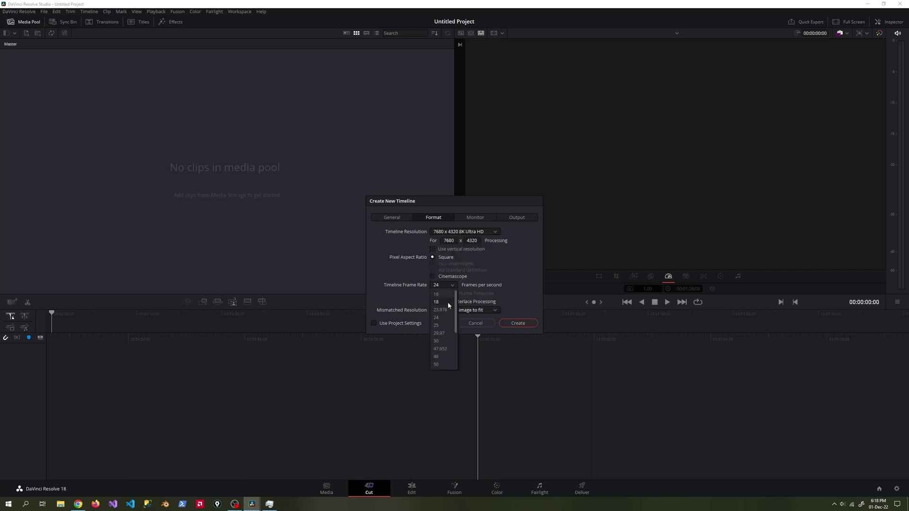
click(437, 325)
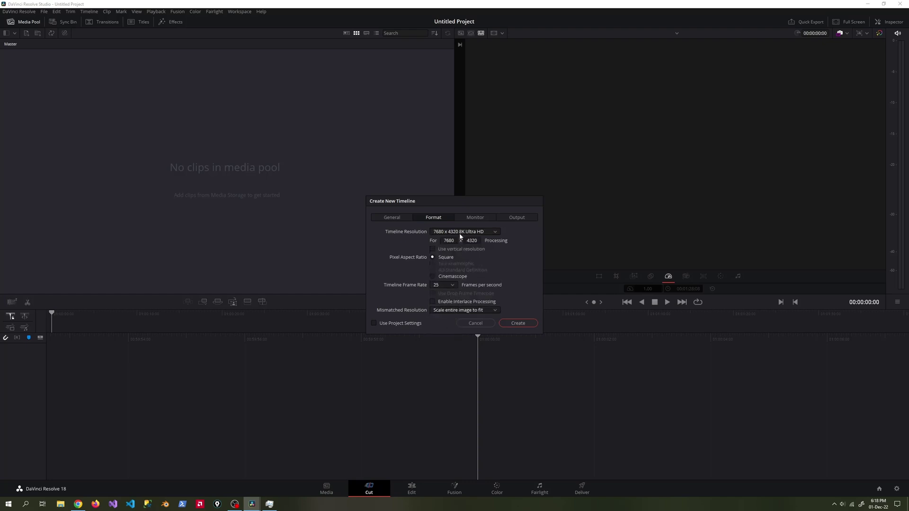
click(518, 323)
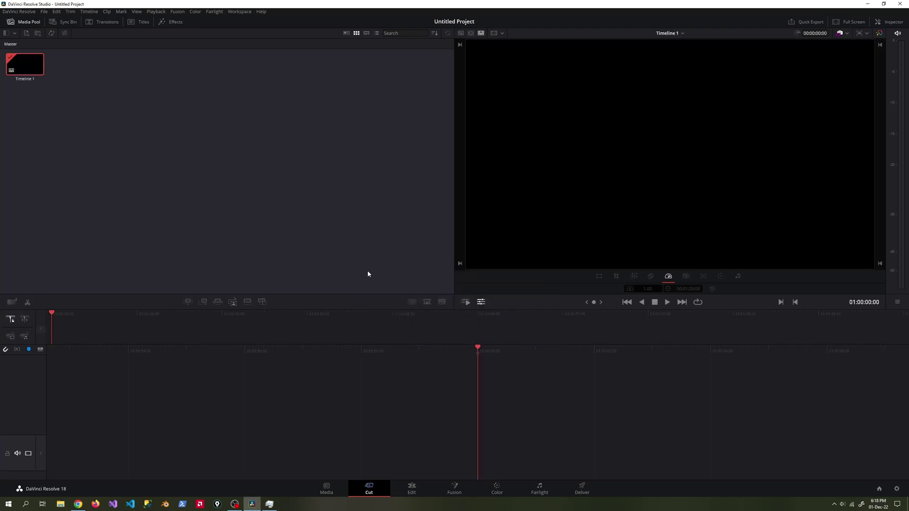
- Import the 1080p stock video of the rainy plant from the desktop into the media pool and place it on the timeline
click(272, 226)
key(super+d)
drag(466, 15, 298, 470)
drag(269, 475, 111, 203)
drag(28, 66, 534, 417)
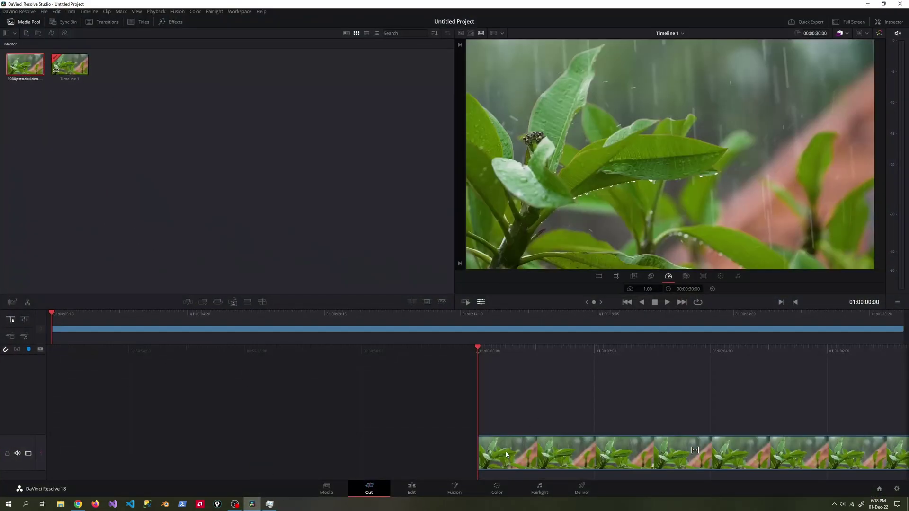
- Set the timeline clip's attributes to Super Scale 4x with High sharpness and Medium noise reduction
right_click(507, 451)
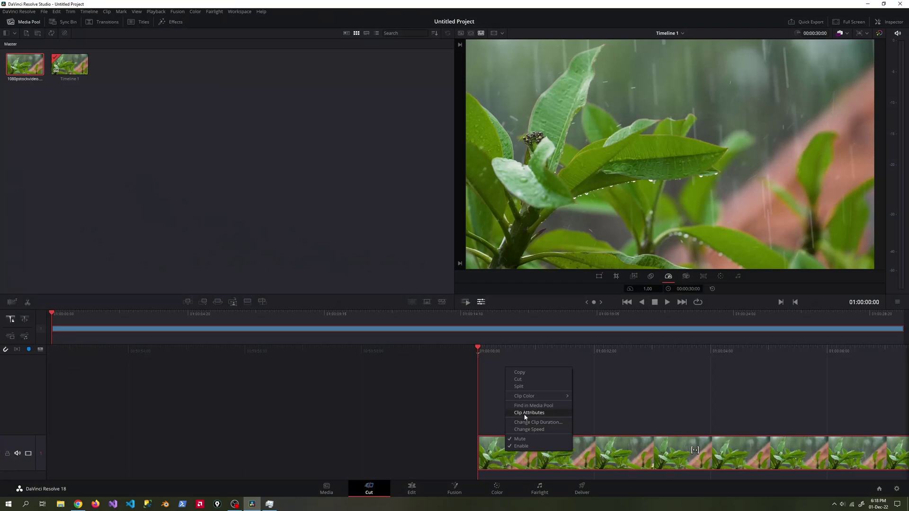
click(529, 413)
click(441, 275)
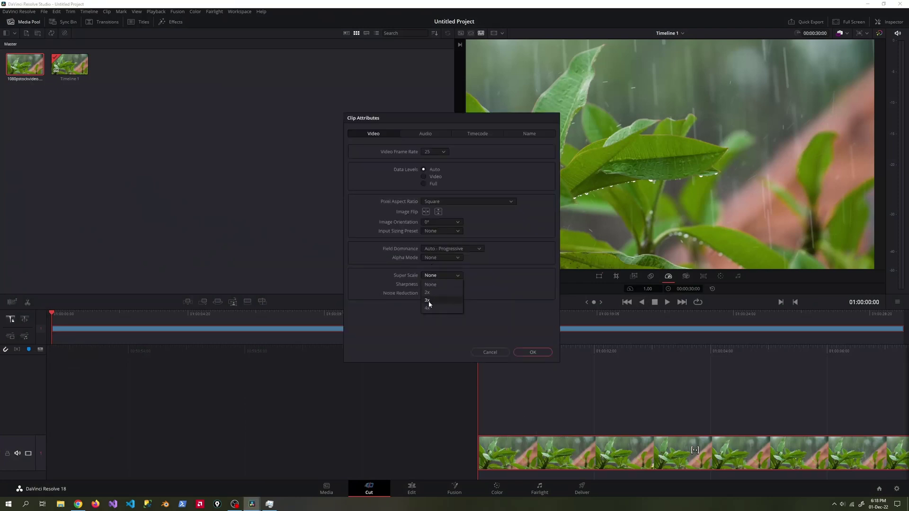
click(427, 308)
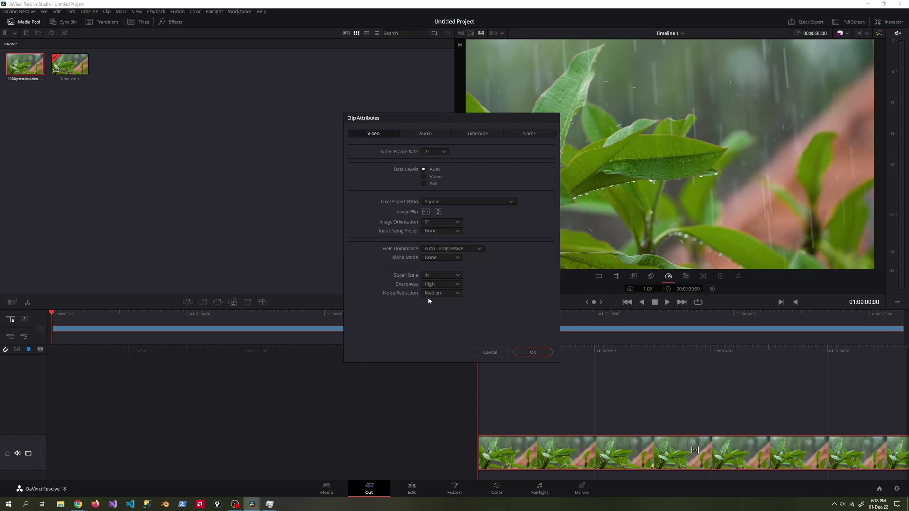
click(429, 294)
click(434, 293)
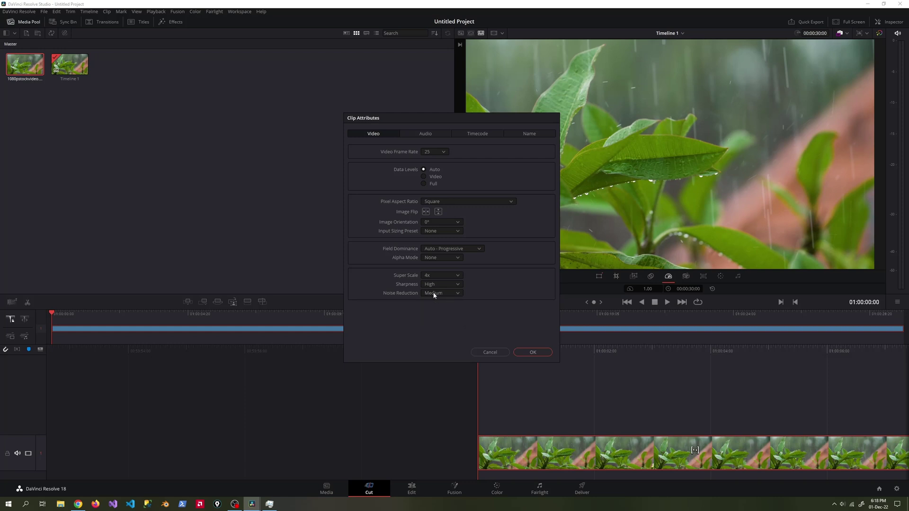
click(533, 352)
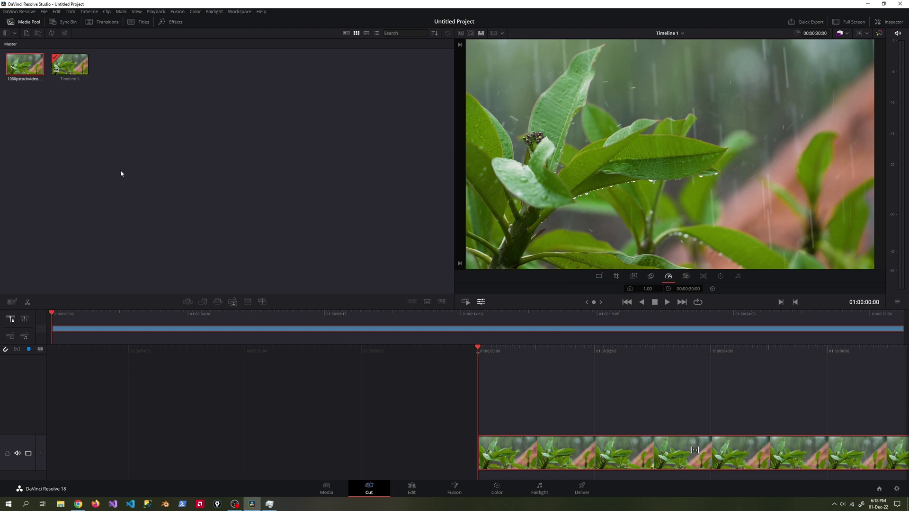
- Queue an H.264 Master export named 1080to8k with its quality restricted to 80000 Kb/s
click(580, 489)
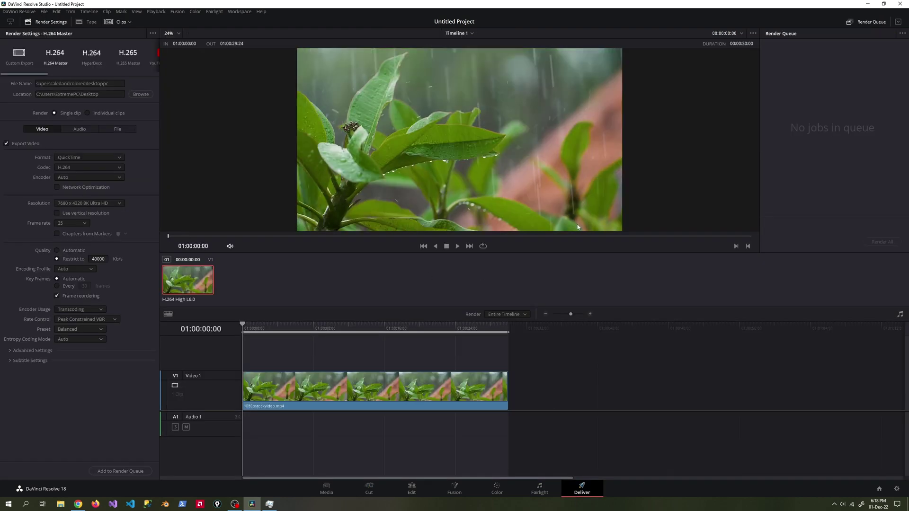
click(58, 53)
click(37, 83)
text(10)
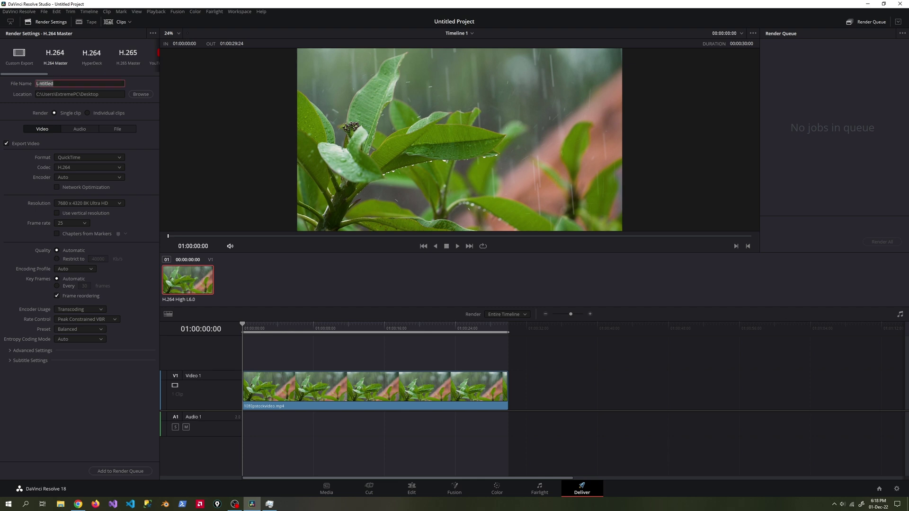
text(80to8k)
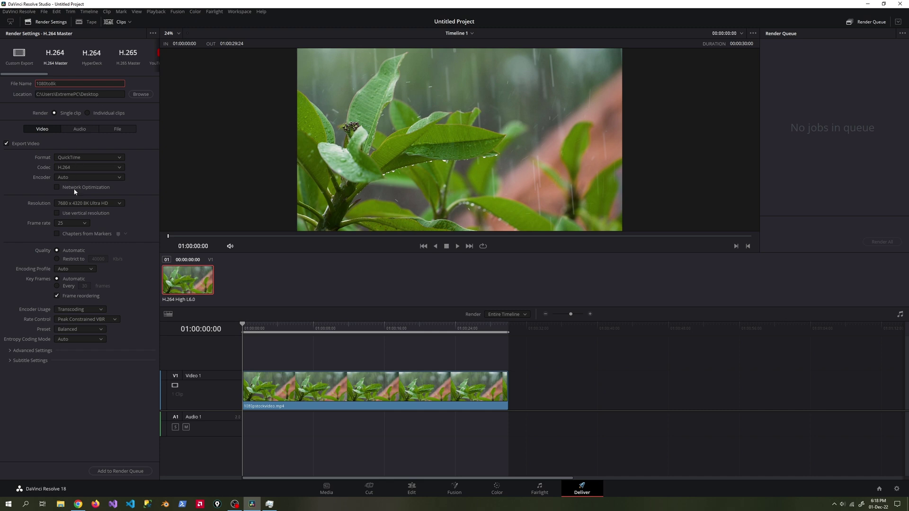
click(73, 260)
click(98, 259)
click(119, 471)
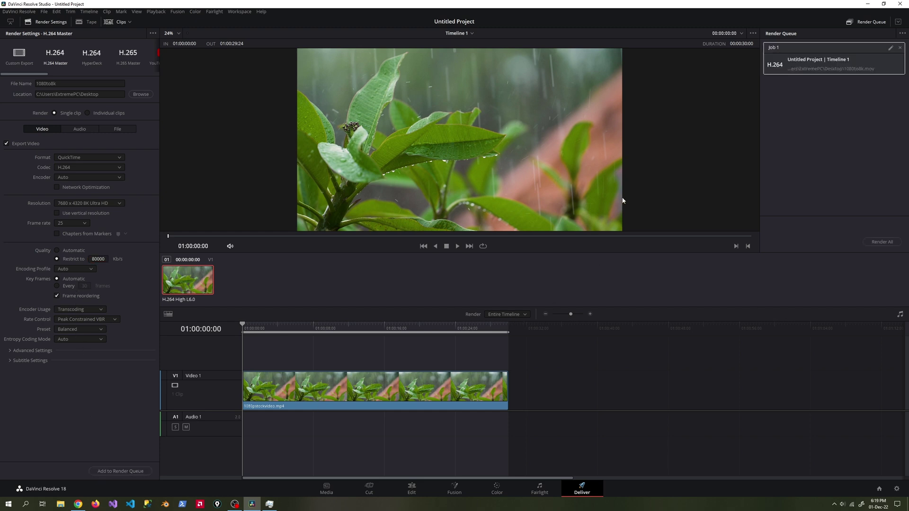
- Try to render the queued H.264 8K job while checking CPU performance in Task Manager
click(883, 242)
key(ctrl+shift+Escape)
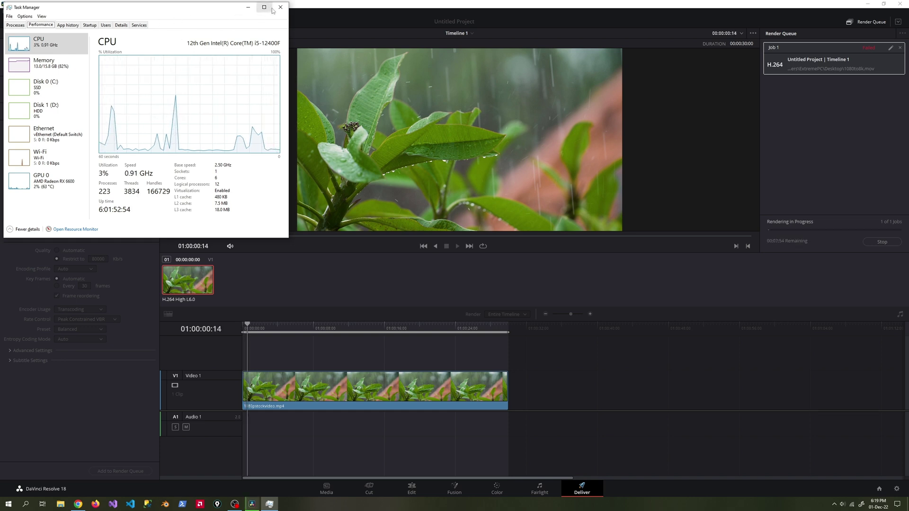
click(249, 7)
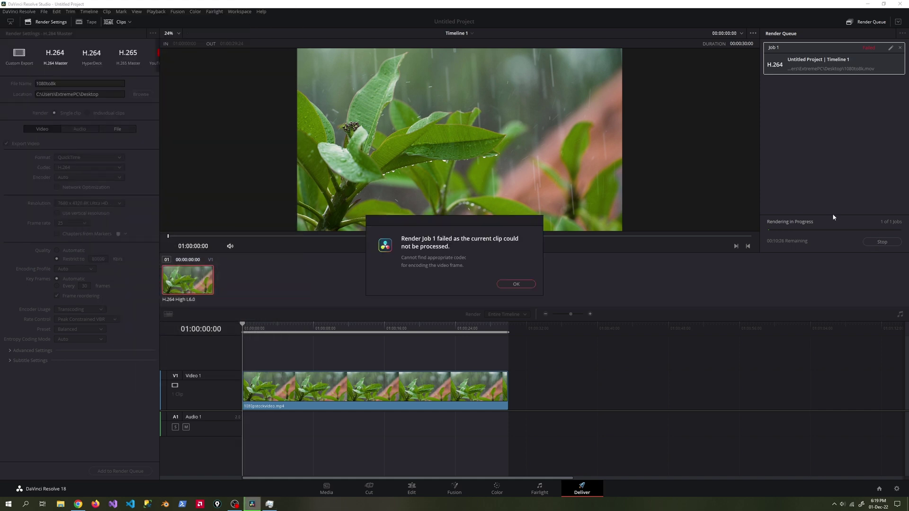
click(513, 285)
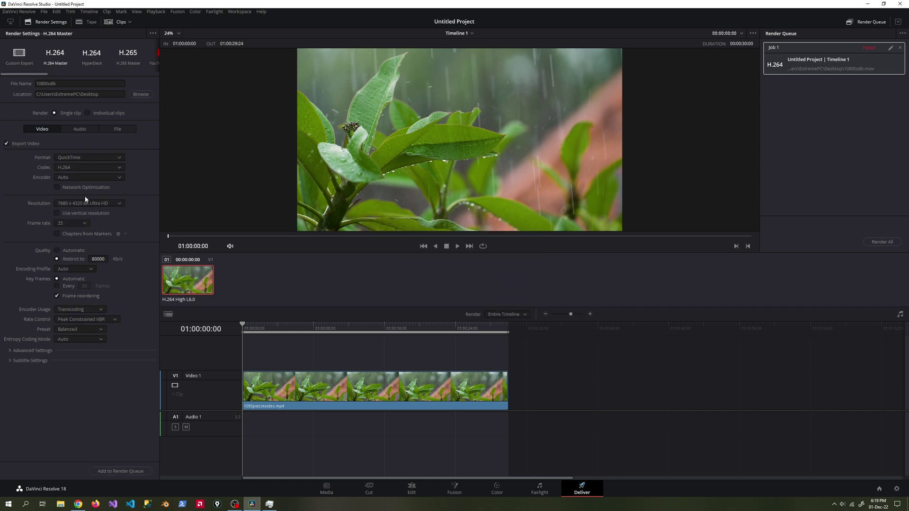
- Replace the failed H.264 job with an H.265 Master export restricted to 80000 Kb/s and render it while monitoring performance in Task Manager
click(121, 59)
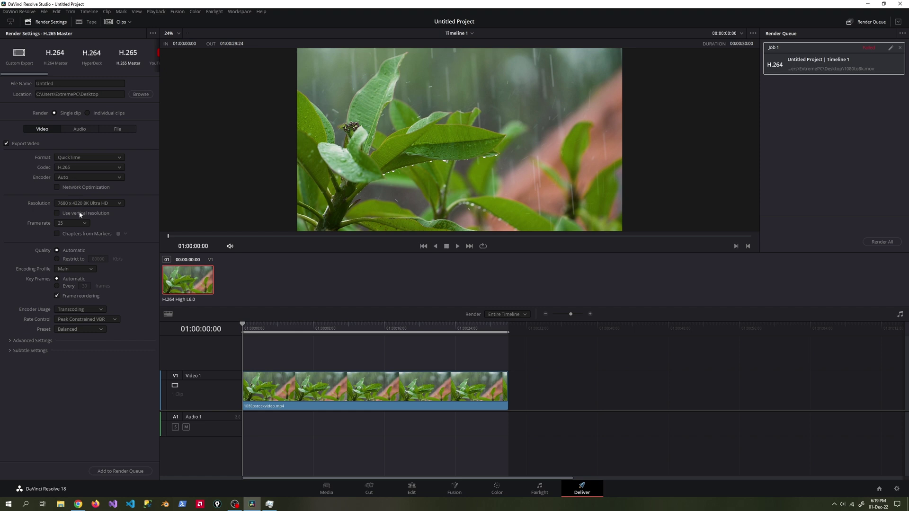
click(58, 259)
click(133, 471)
click(900, 48)
click(885, 244)
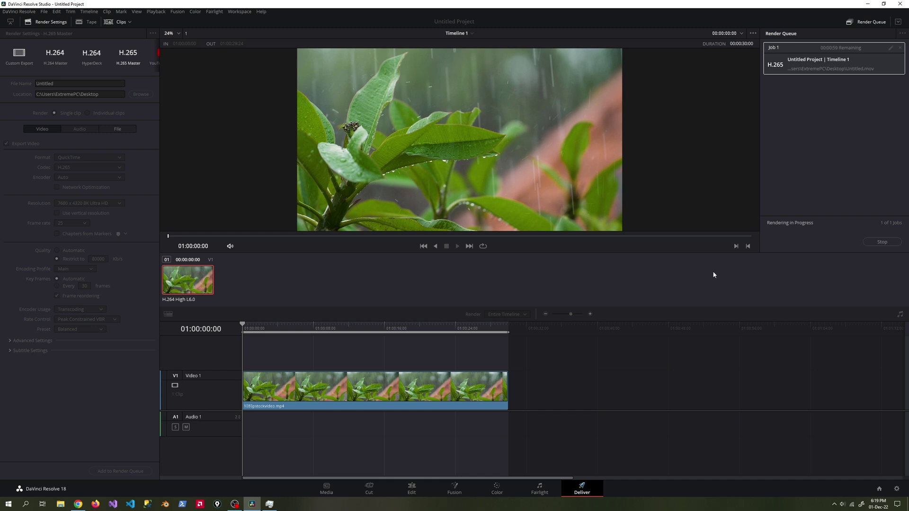
click(270, 504)
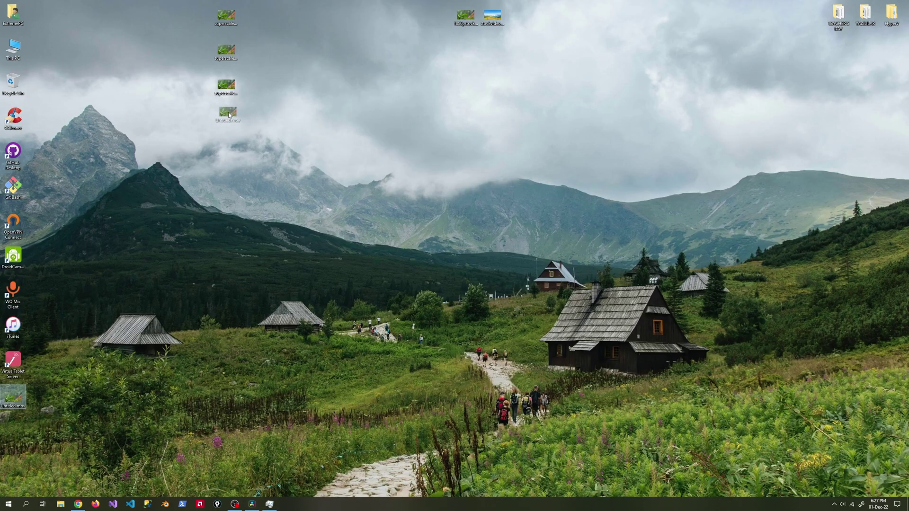
- Rename the rendered Untitled.mov on the desktop as 1080to8k, keeping its .mov extension
key(F2)
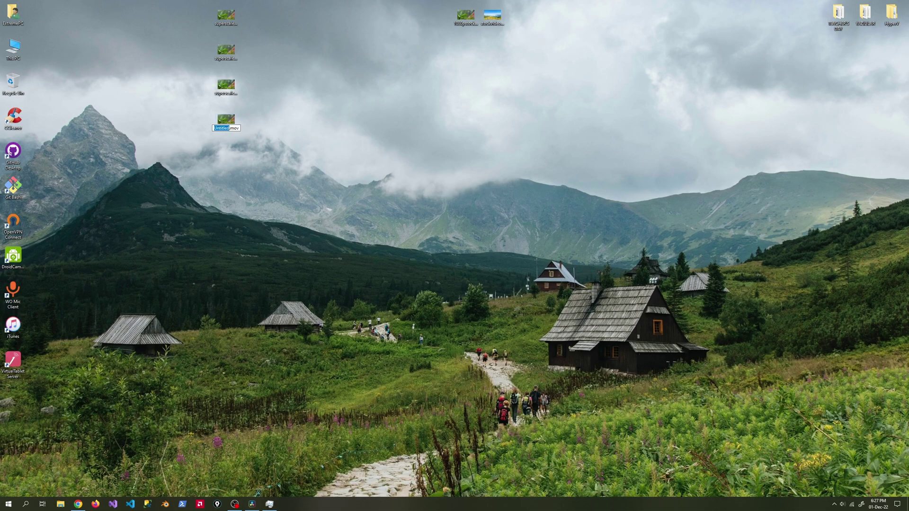
text(1080)
text(to8k)
key(Return)
- Play 1080to8k.mov in MPC-HC, watch it in full screen, and close the player
right_click(219, 124)
mouse_move(266, 189)
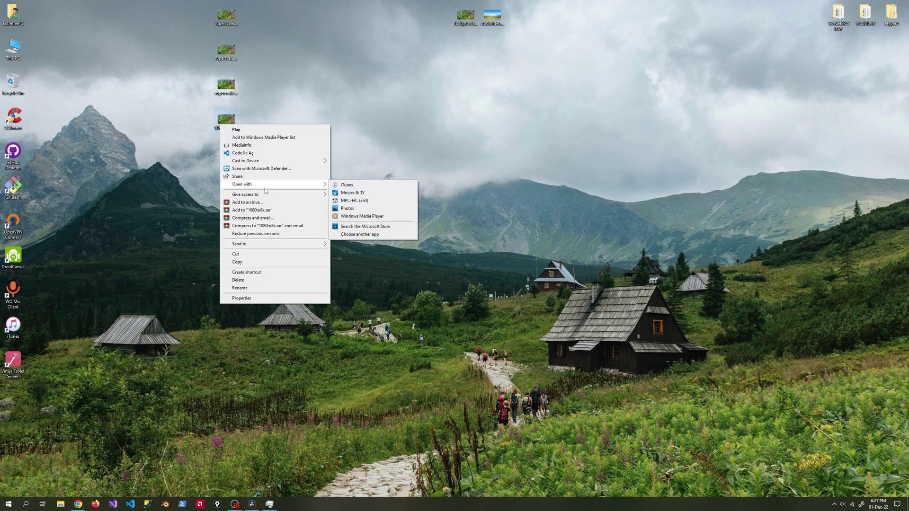
click(356, 201)
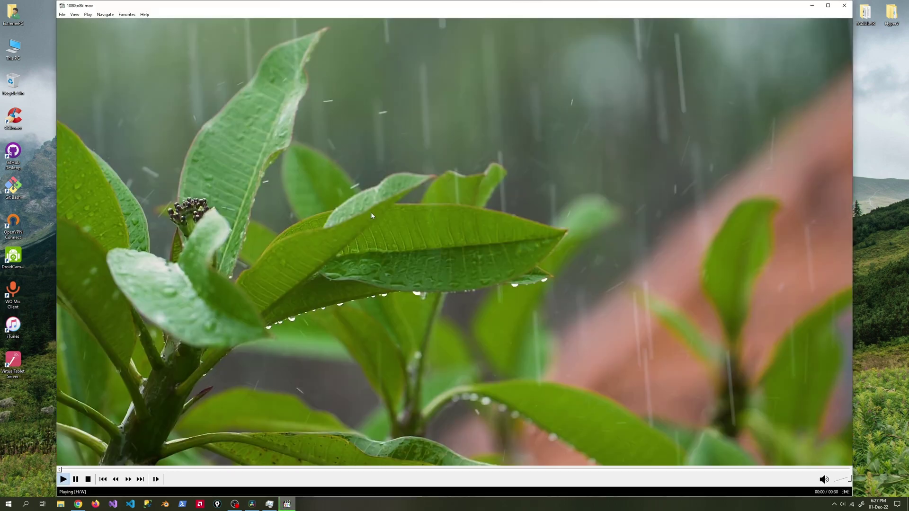
double_click(339, 197)
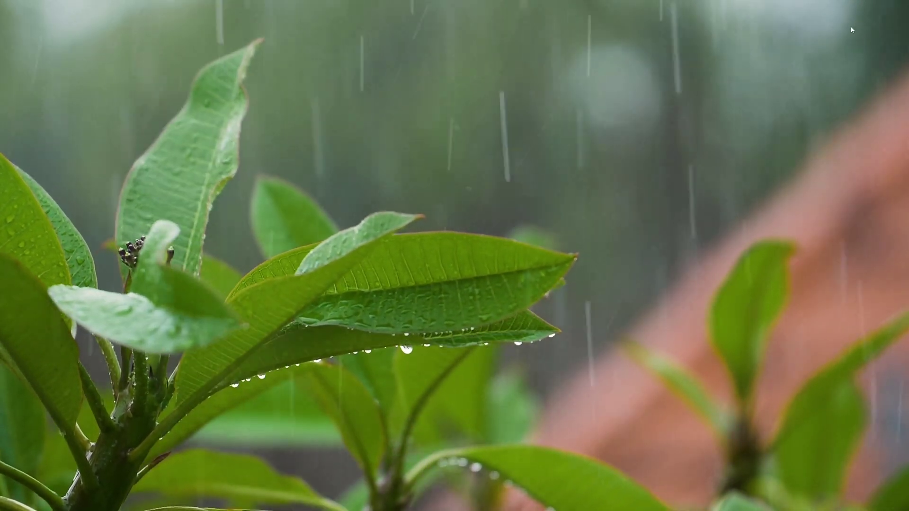
double_click(752, 129)
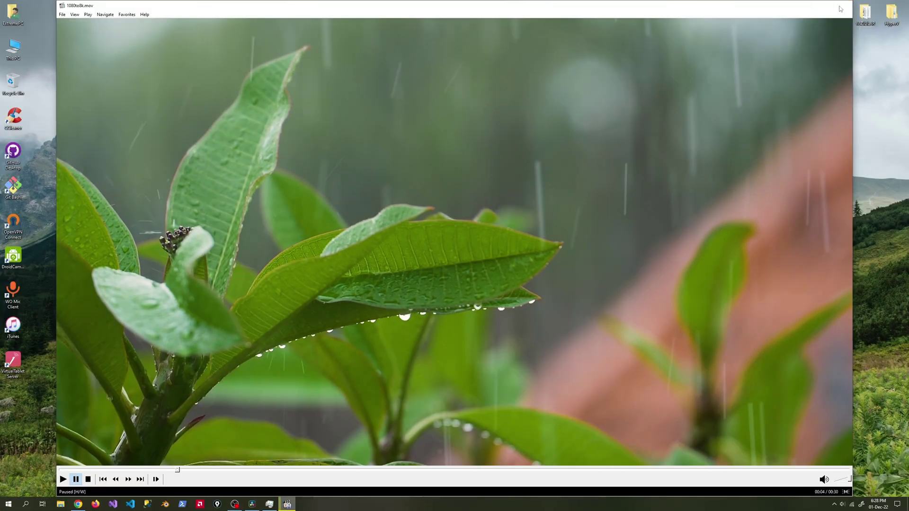
click(841, 9)
- Examine the resolution, codec and bit rate of 1080to8k.mov in MediaInfo, and close the report
right_click(228, 122)
click(246, 137)
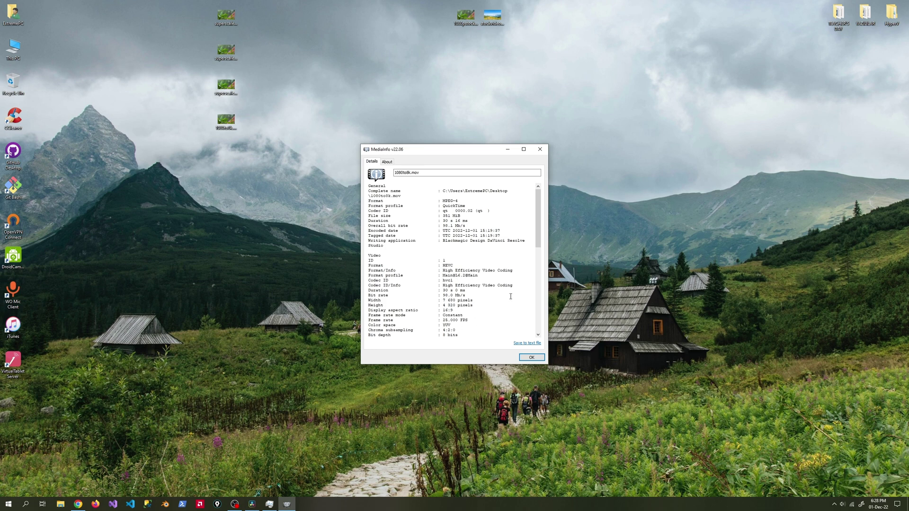
drag(538, 241, 533, 265)
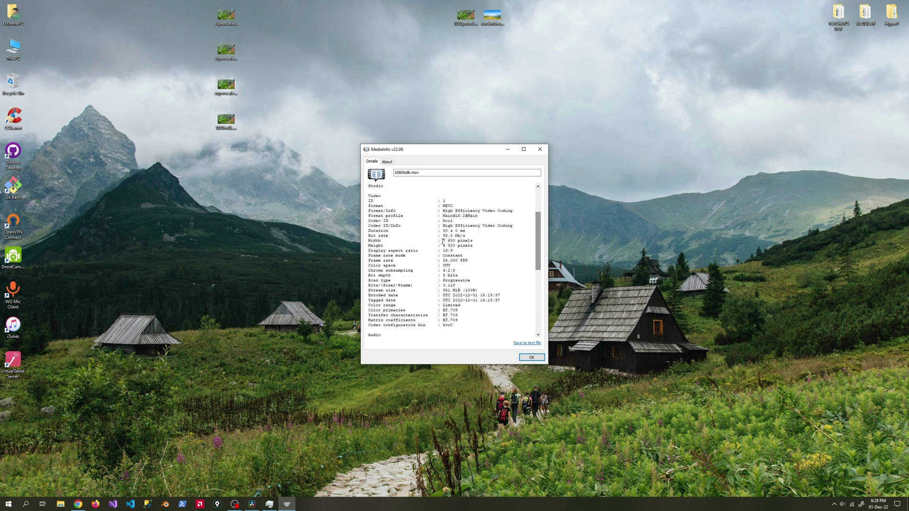
click(531, 357)
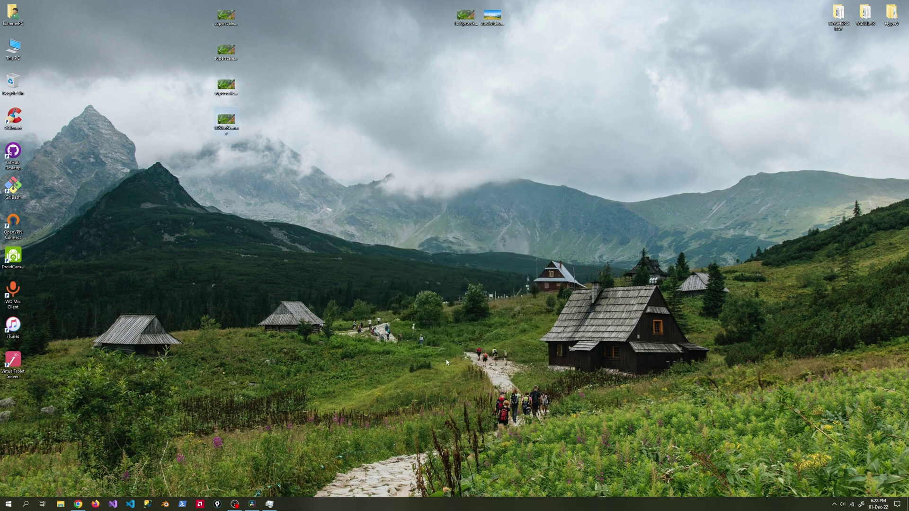
- Return to the DaVinci Resolve project and delete the 1080p stock video clip from the media pool
click(252, 503)
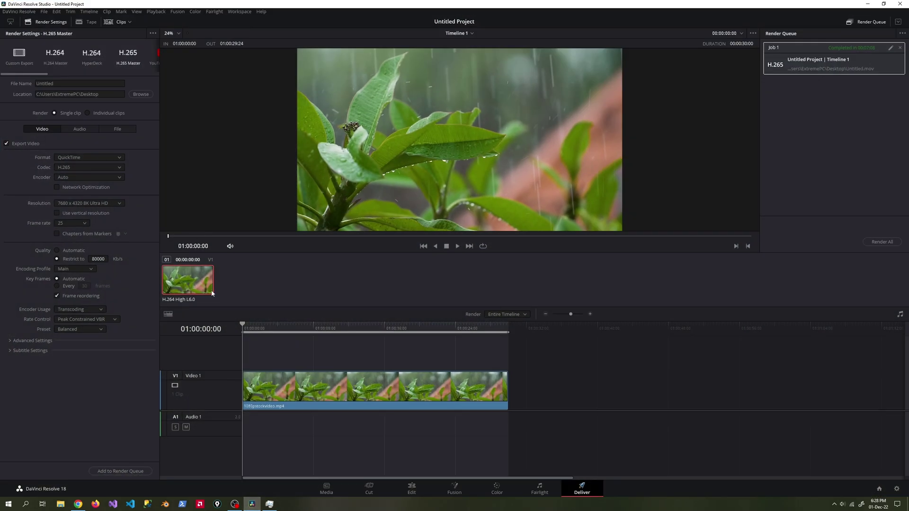
click(378, 486)
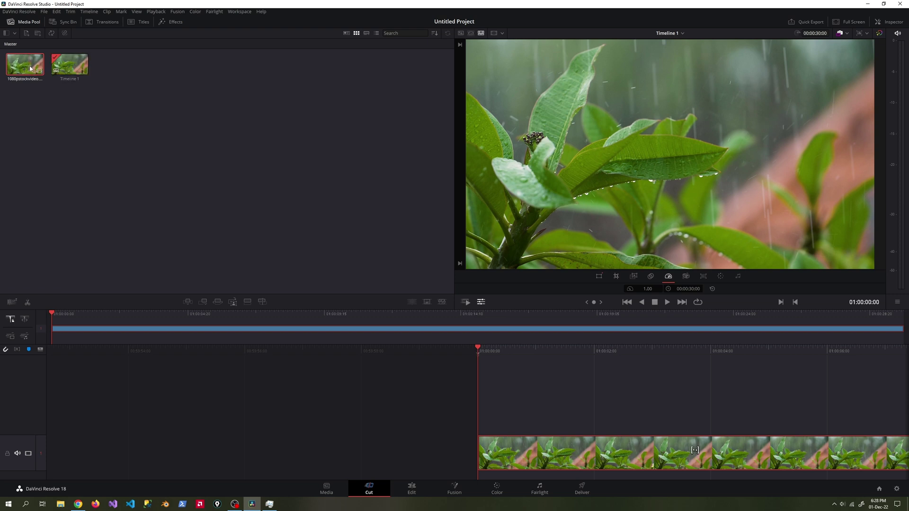
key(Delete)
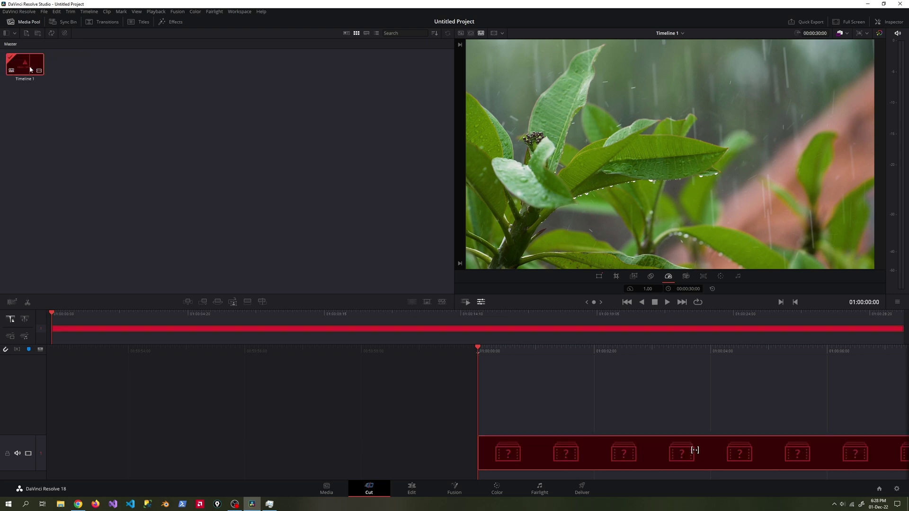
- Delete the offline clip from the timeline and open the settings of Timeline 1
click(537, 455)
key(Delete)
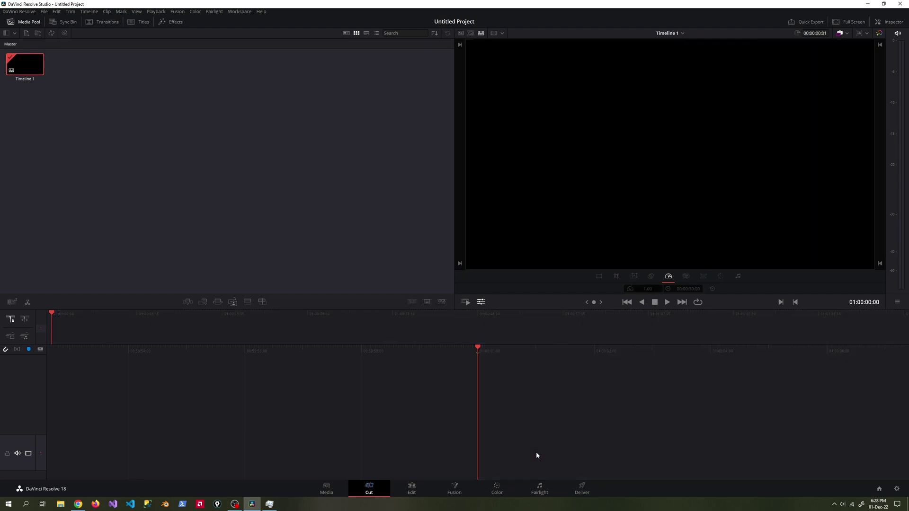
right_click(23, 65)
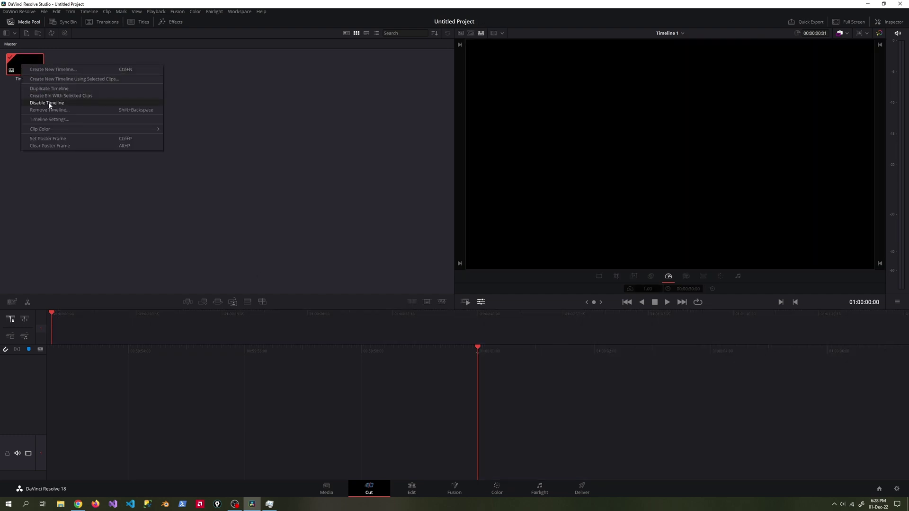
click(53, 120)
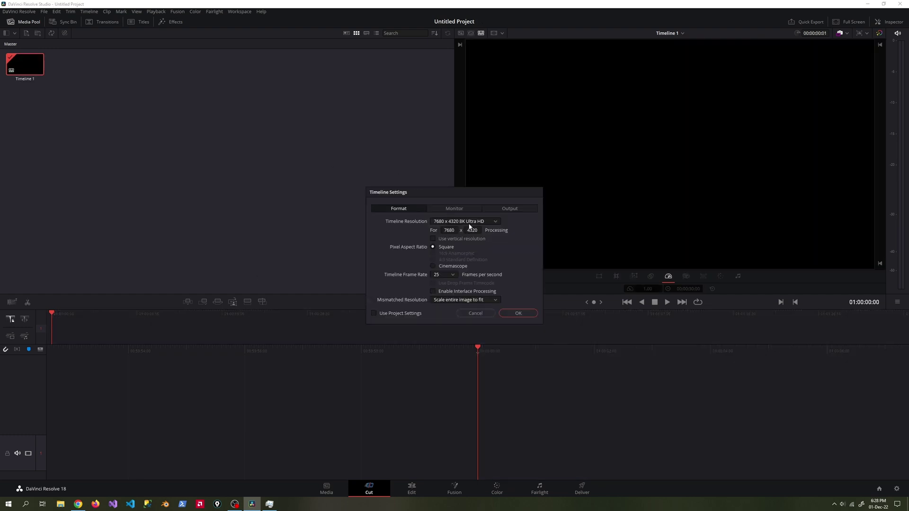
- Look up the frame rate of stockvideo4k.mp4 on the desktop in MediaInfo, and close the report
key(super+d)
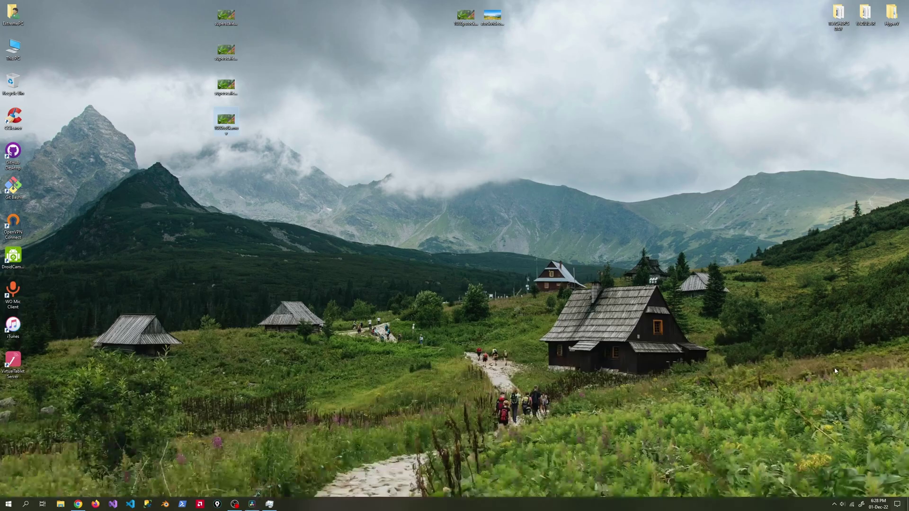
right_click(493, 19)
click(512, 39)
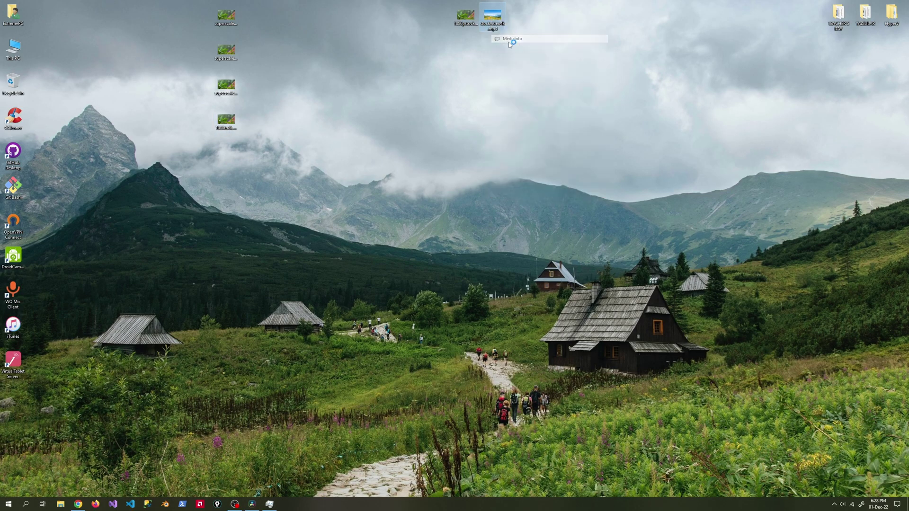
scroll(470, 316, down, 2)
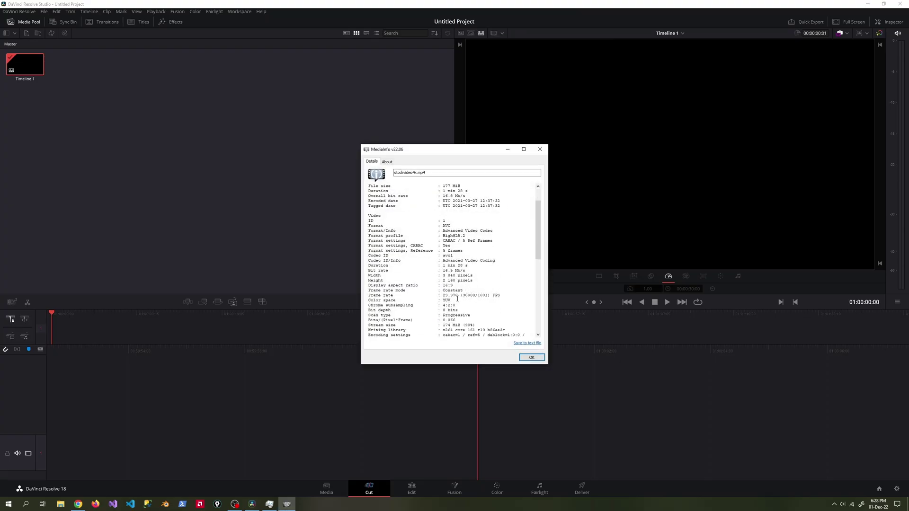
triple_click(458, 299)
click(453, 305)
click(532, 358)
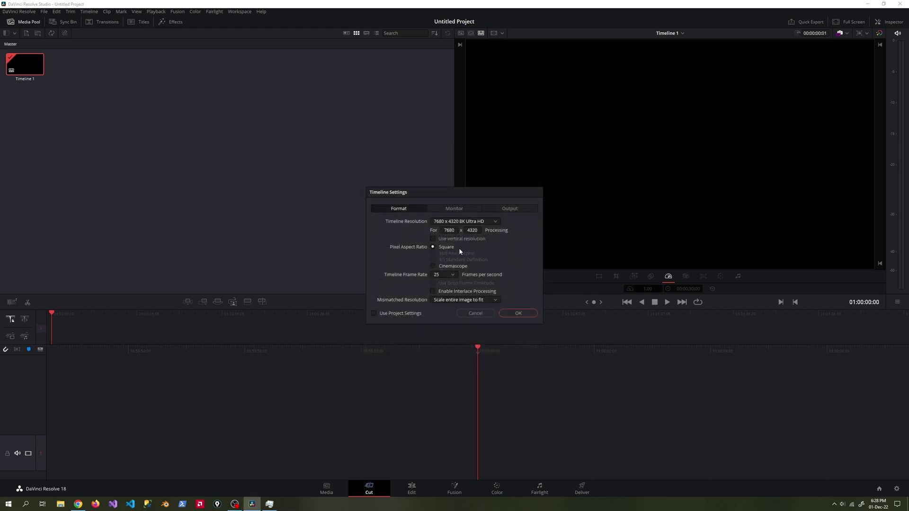
- Set the timeline frame rate to 29.97 frames per second and apply the timeline settings
click(444, 275)
click(448, 335)
click(520, 314)
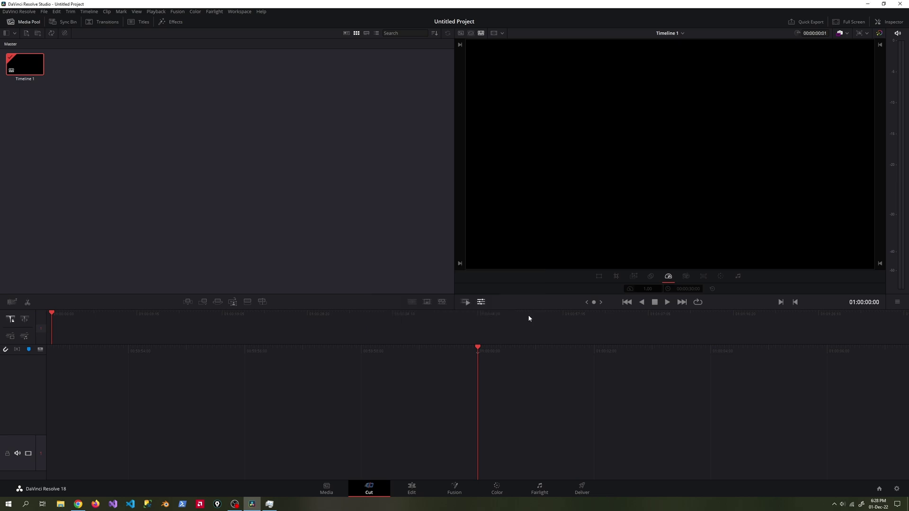
- Import stockvideo4k.mp4 from the desktop into the media pool and place it on Timeline 1
key(super+d)
drag(492, 17, 191, 171)
drag(16, 67, 545, 402)
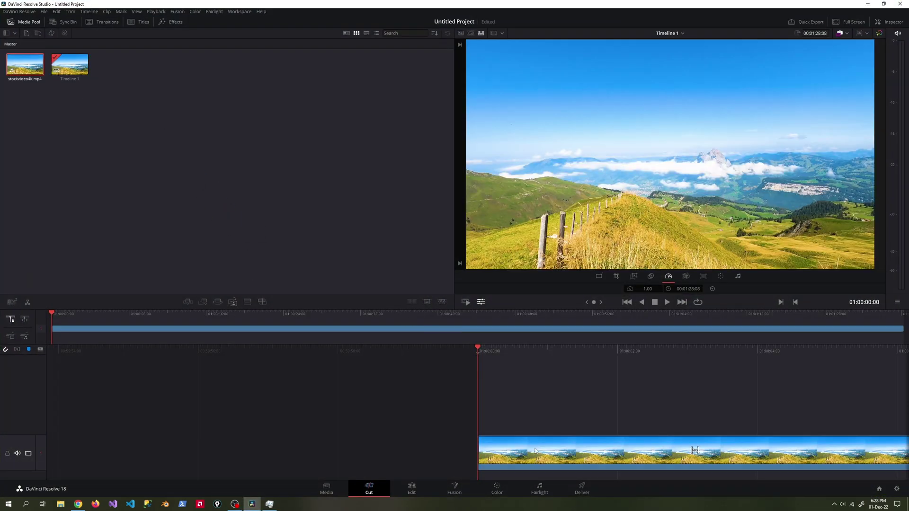
- Enable Super Scale for the stockvideo4k.mp4 clip in its clip attributes and apply the change
right_click(535, 449)
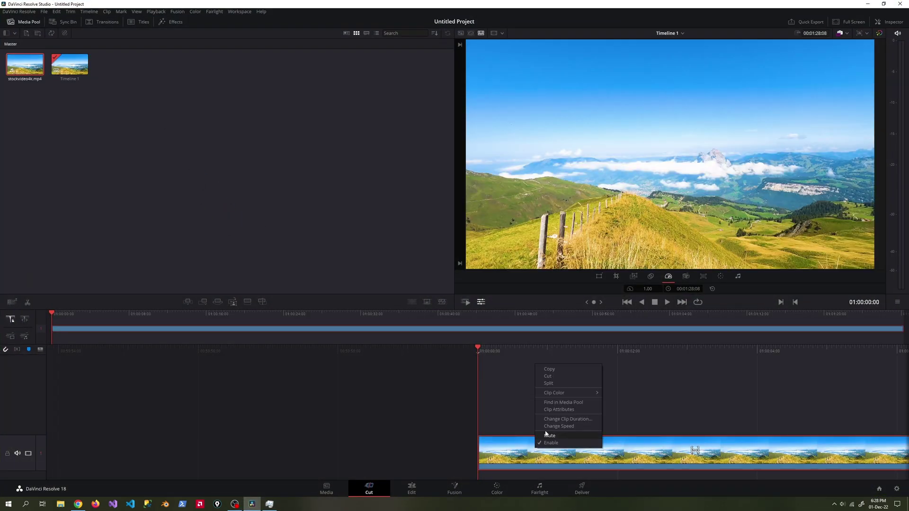
click(555, 410)
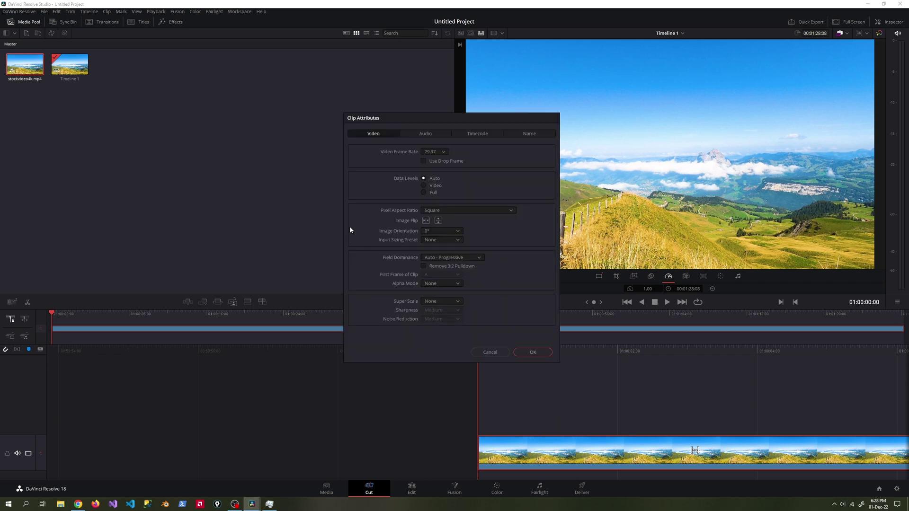
click(445, 300)
click(433, 318)
click(437, 311)
click(526, 357)
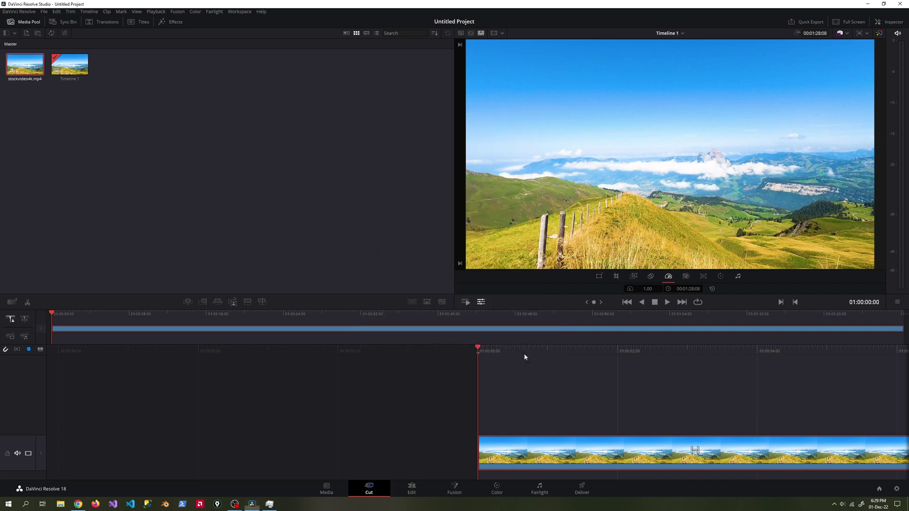
- Choose the H.265 Master render preset for delivery and name the output file 4kto8k
click(582, 493)
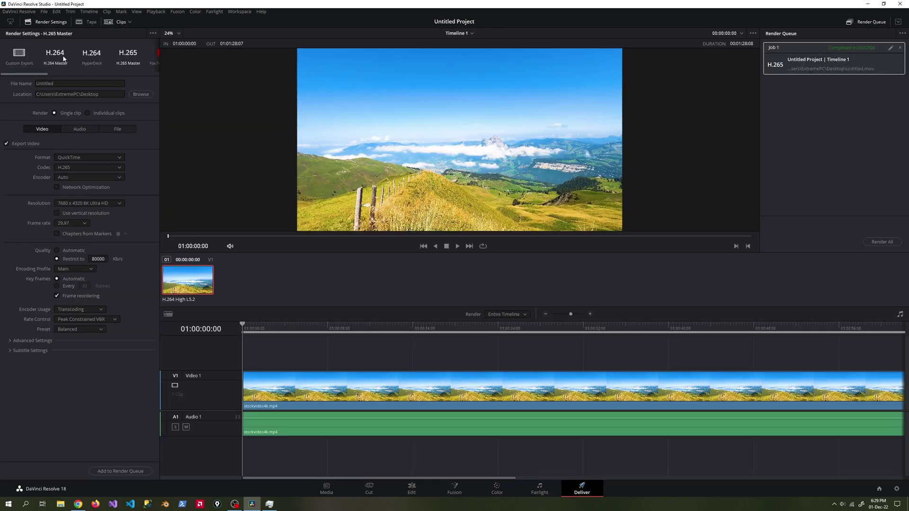
click(128, 55)
click(57, 84)
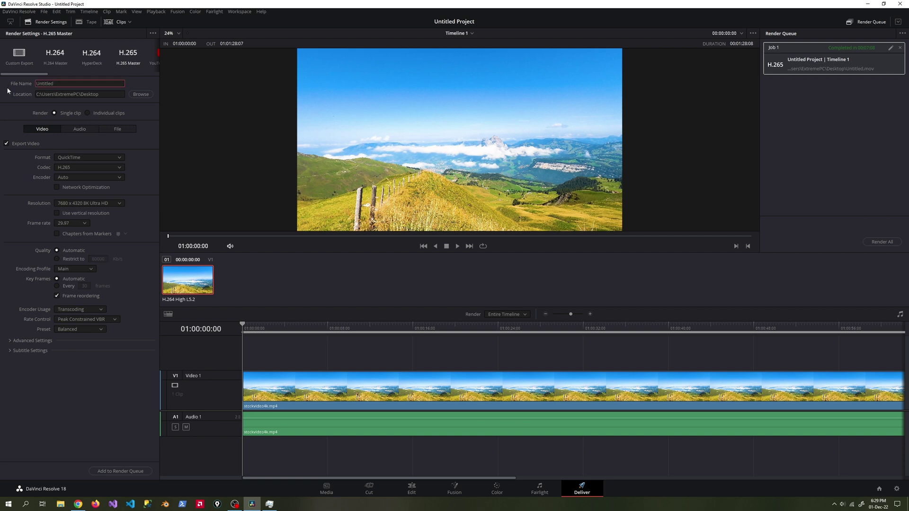
key(BackSpace)
key(BackSpace)
key(BackSpace)
key(BackSpace)
key(BackSpace)
key(BackSpace)
key(BackSpace)
text(4kto8)
- Restrict the render quality to 80000 Kb/s and add the 4kto8k job to the render queue
click(77, 188)
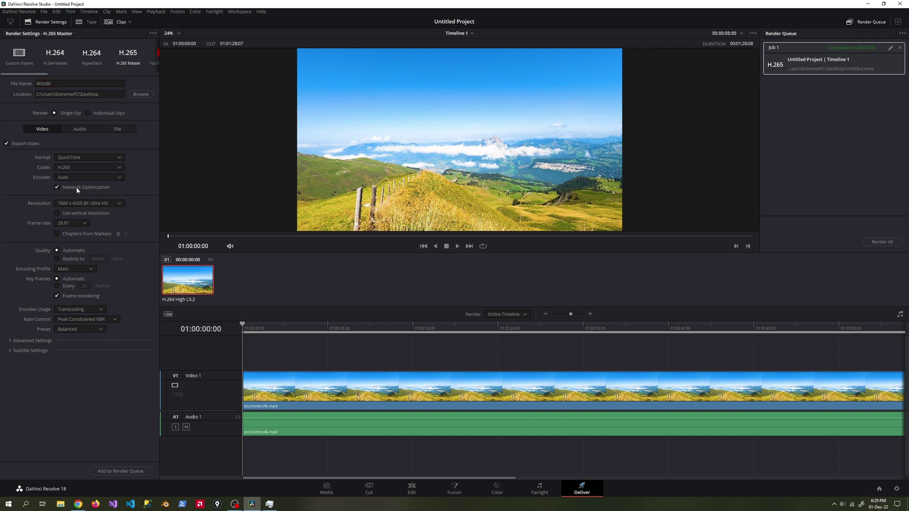
click(69, 259)
click(121, 471)
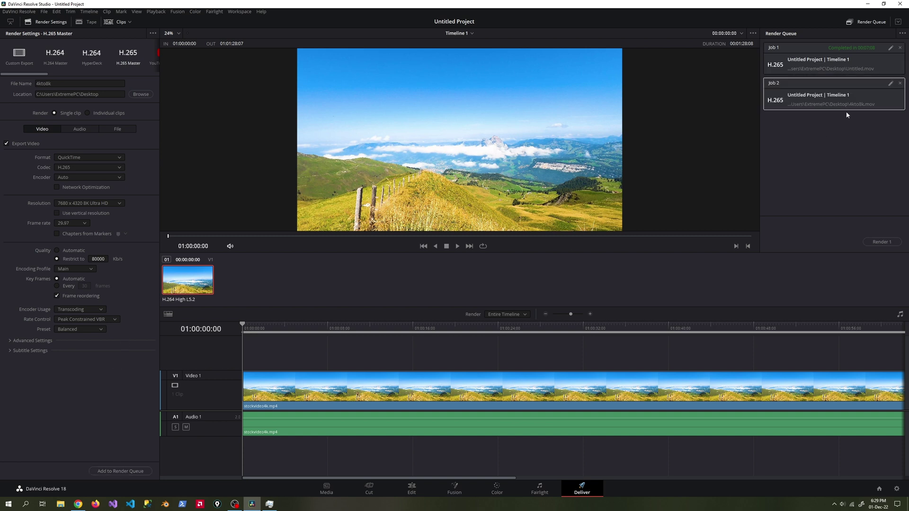
- Remove the completed Untitled.mov job from the render queue and render the 4kto8k.mov job
click(900, 49)
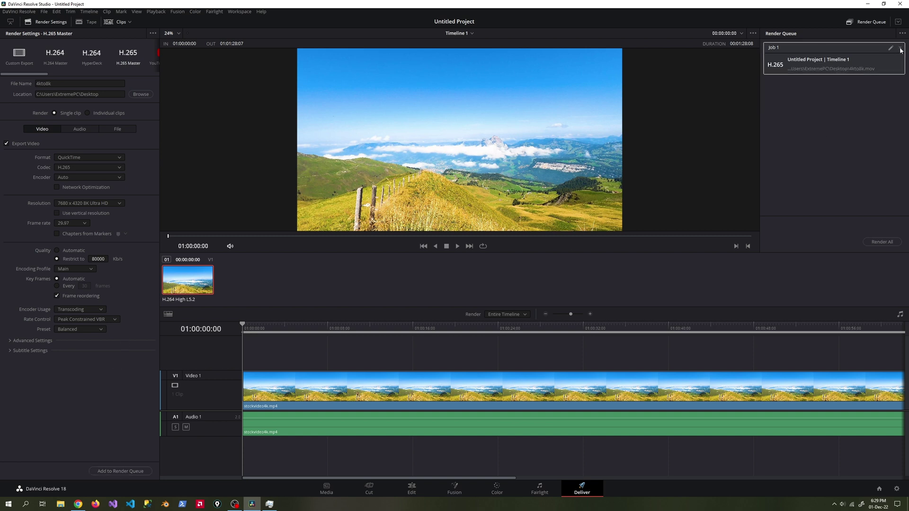
click(882, 242)
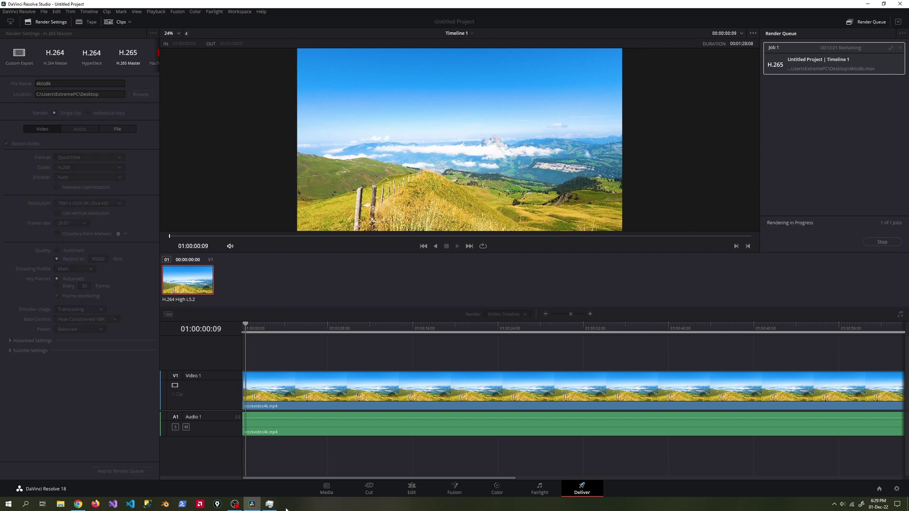
- Check the CPU and GPU load in Task Manager, and minimize the open windows to show the desktop
click(269, 505)
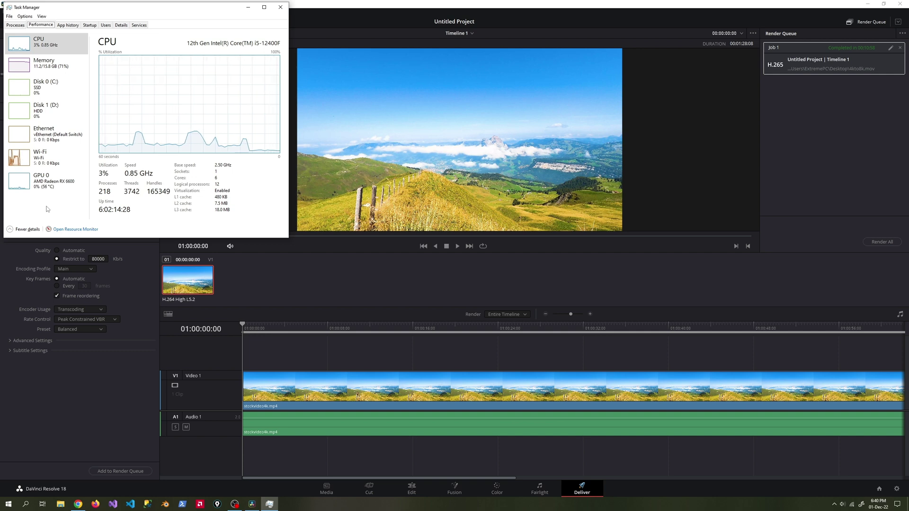
click(869, 4)
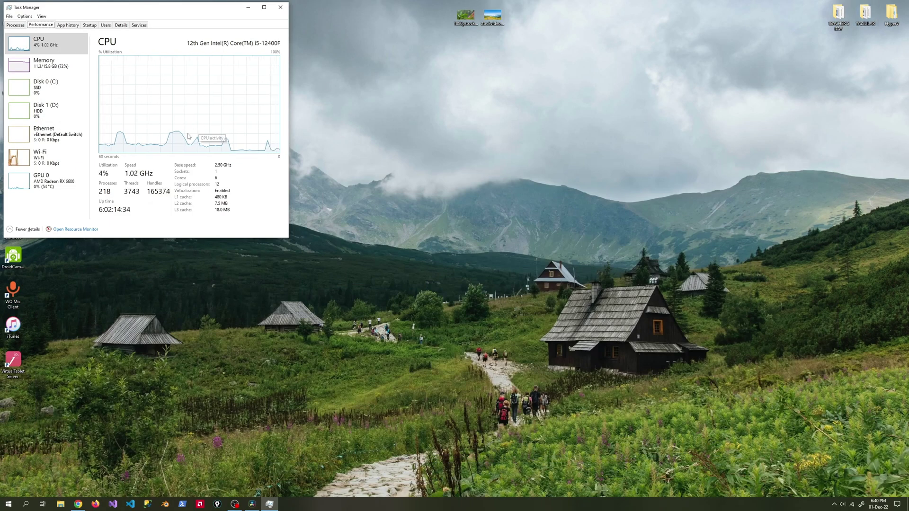
click(248, 7)
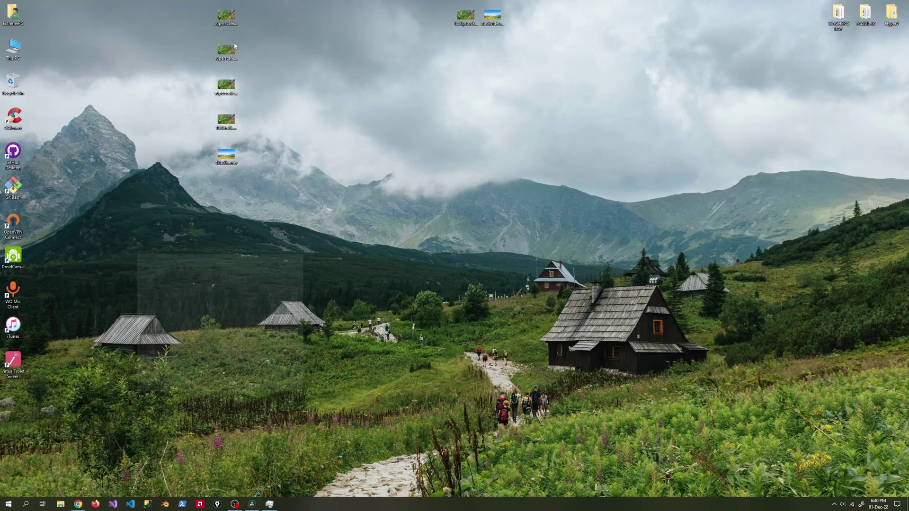
- Play 4kto8k.mov from the desktop in MPC-HC, watch it in full screen, and close the player
double_click(229, 156)
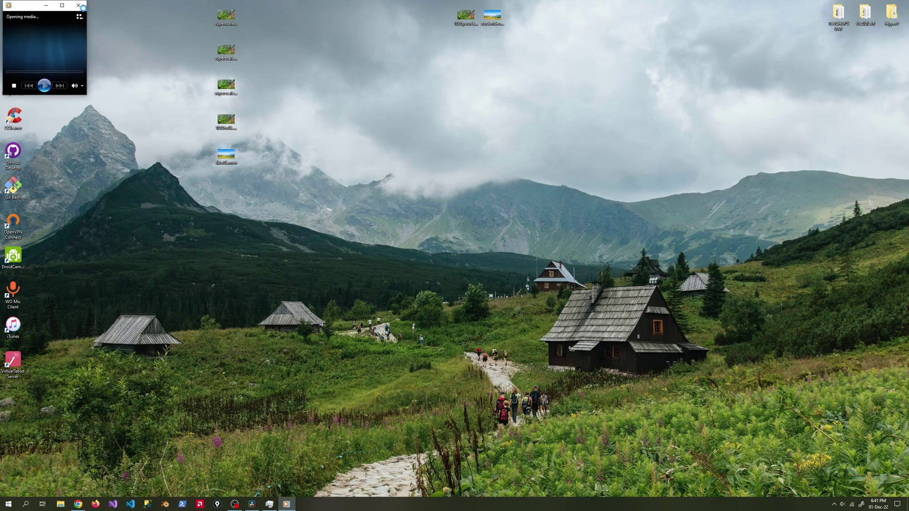
key(alt+F4)
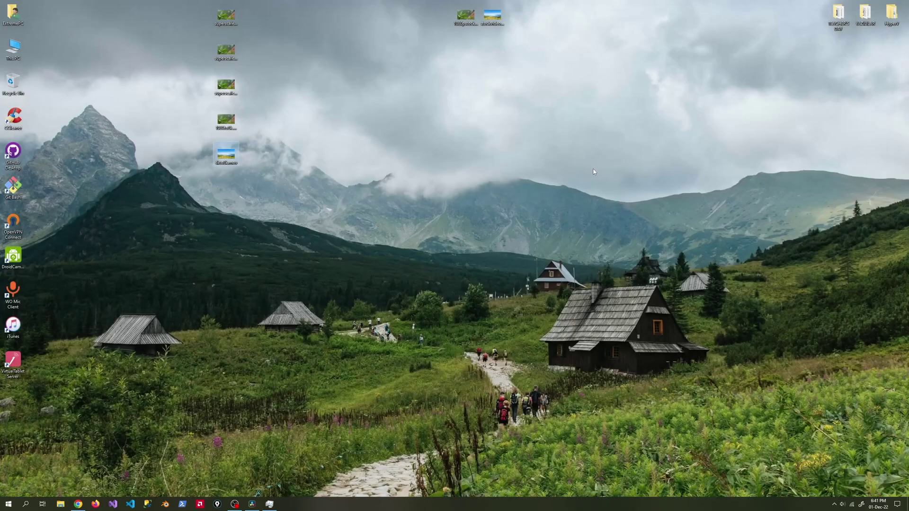
right_click(221, 153)
mouse_move(245, 213)
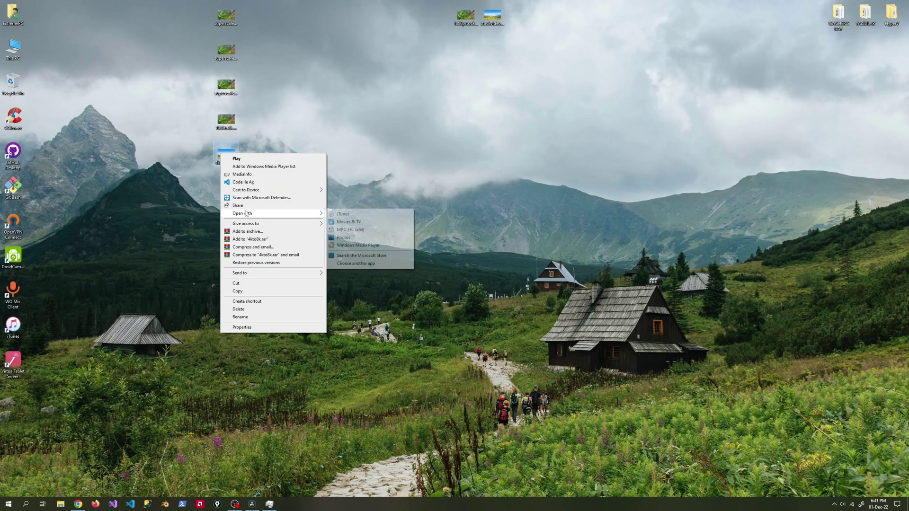
click(345, 228)
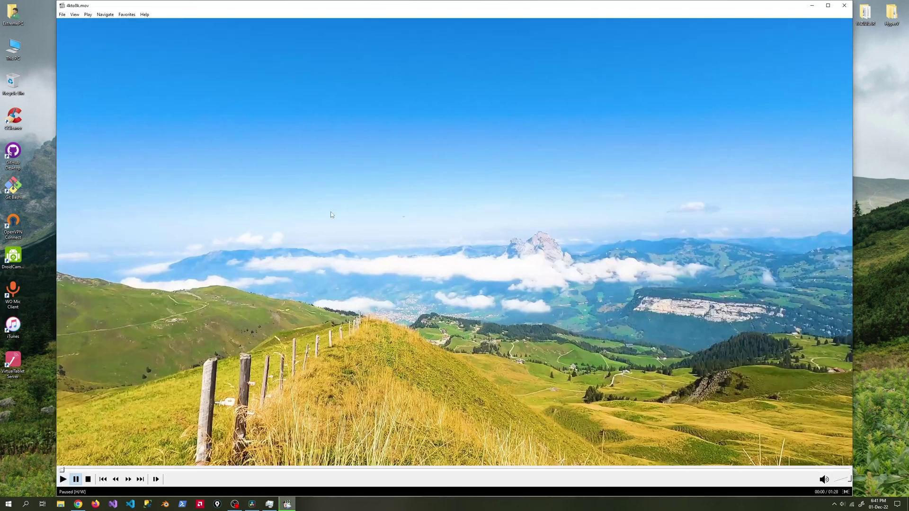
double_click(332, 214)
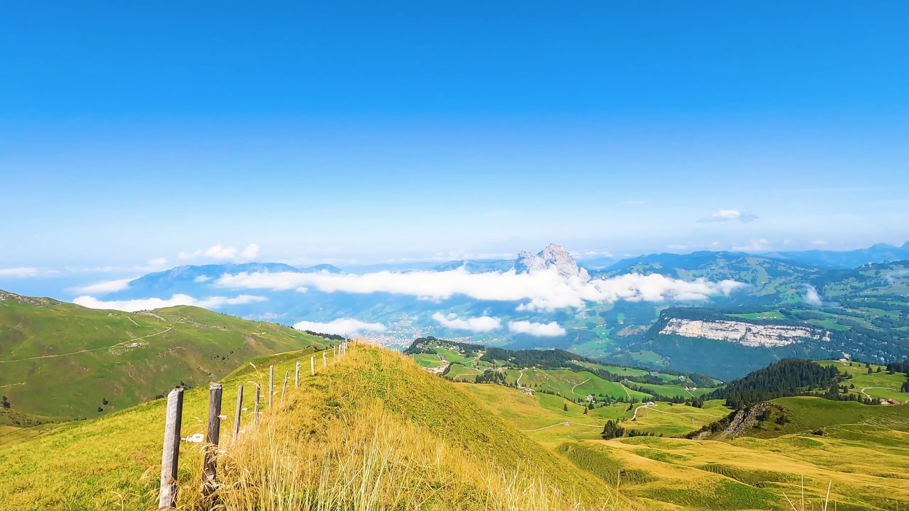
double_click(546, 319)
click(848, 7)
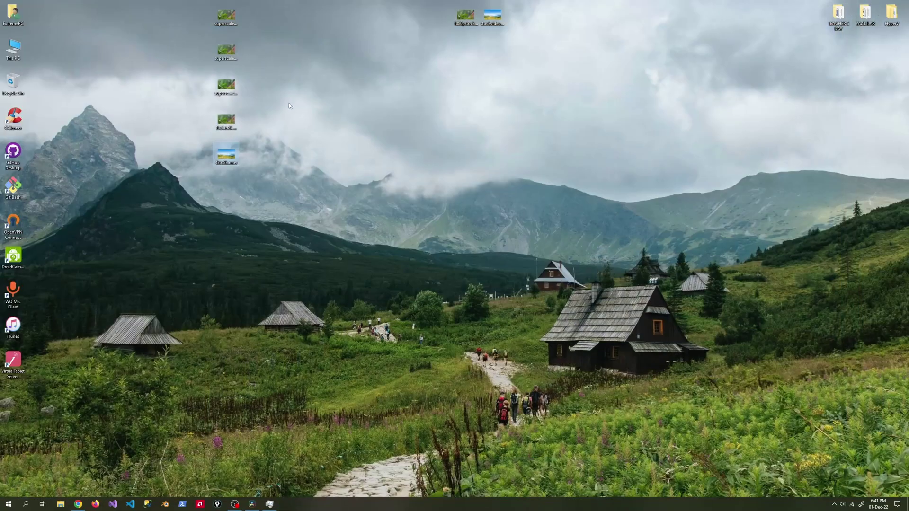
- Examine the resolution, frame rate, codec and audio details of 4kto8k.mov in MediaInfo, and close the report
right_click(226, 158)
click(248, 179)
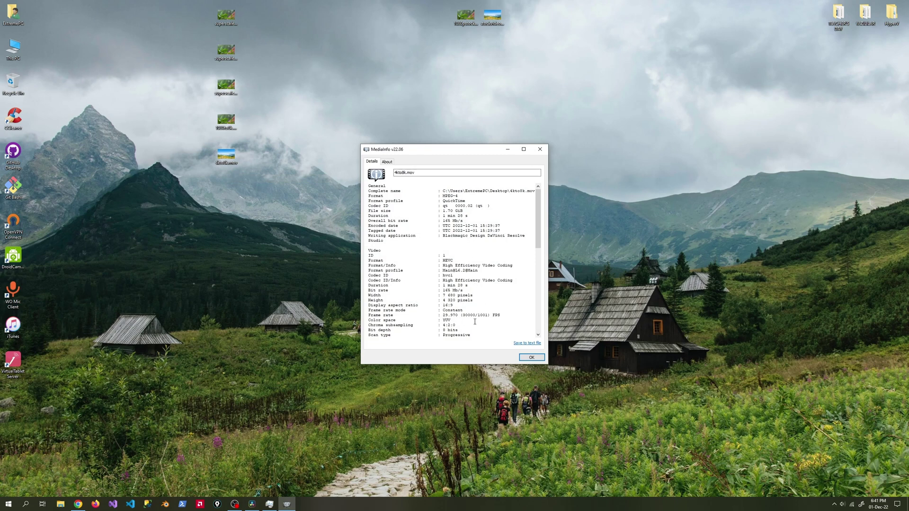
scroll(469, 323, down, 8)
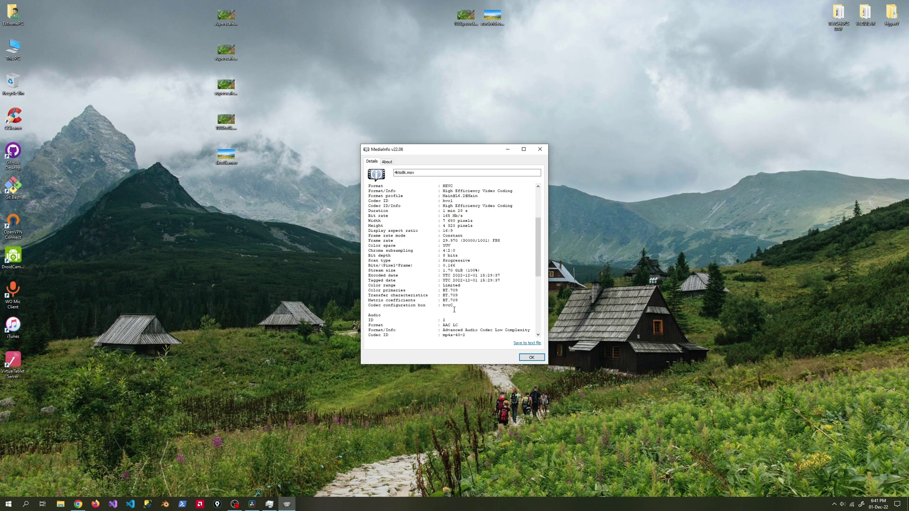
scroll(455, 310, down, 2)
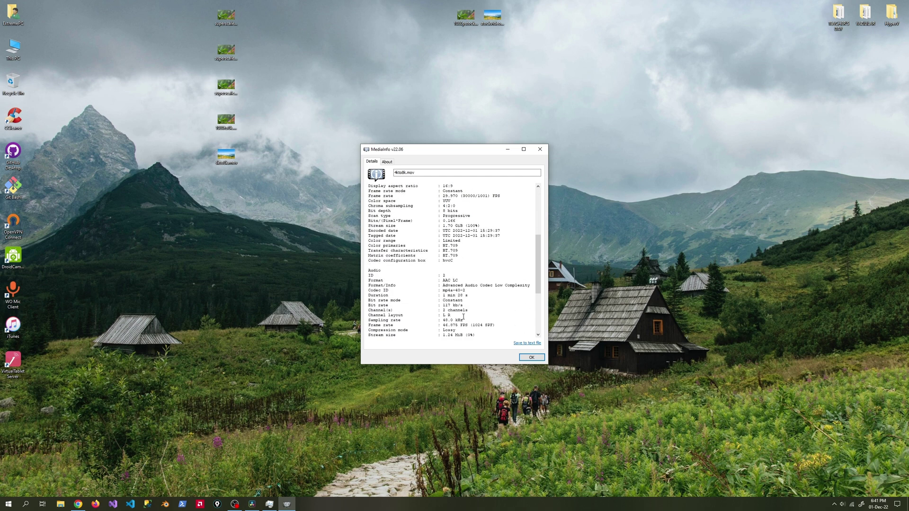
click(532, 357)
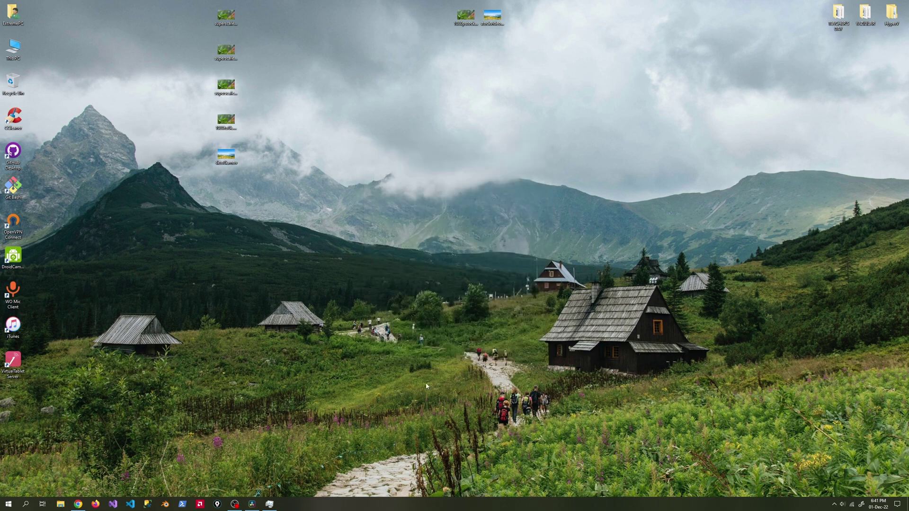
- Review the bit rate limit in the DaVinci Resolve render settings and compare it with the MediaInfo bit rate of 4kto8k.mov
click(252, 504)
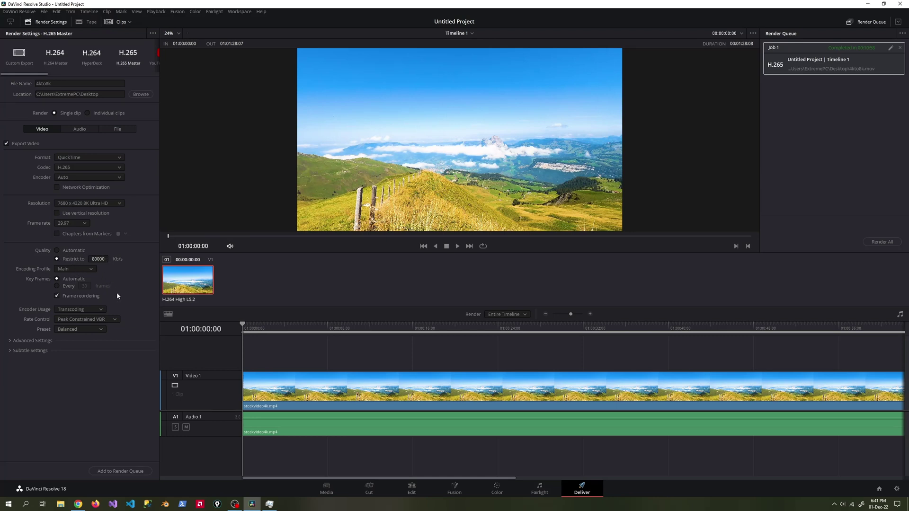
click(868, 4)
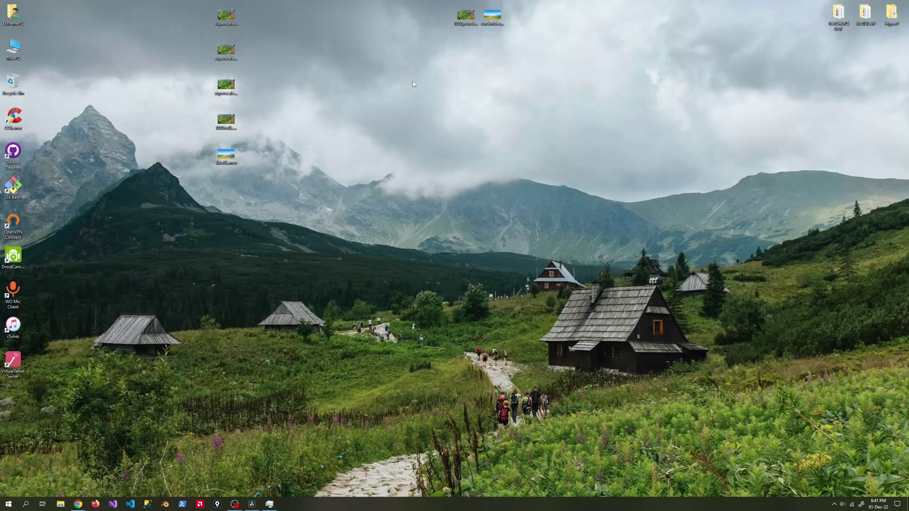
right_click(225, 156)
click(266, 179)
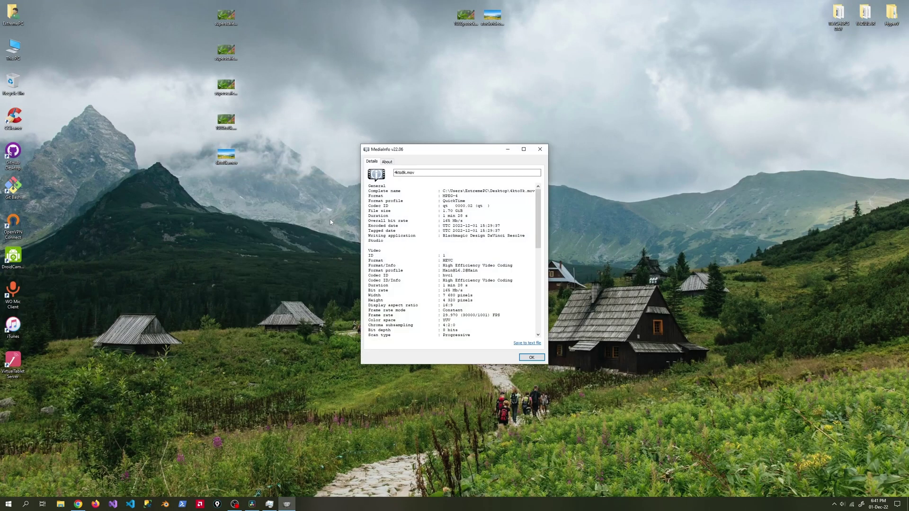
triple_click(459, 221)
click(471, 253)
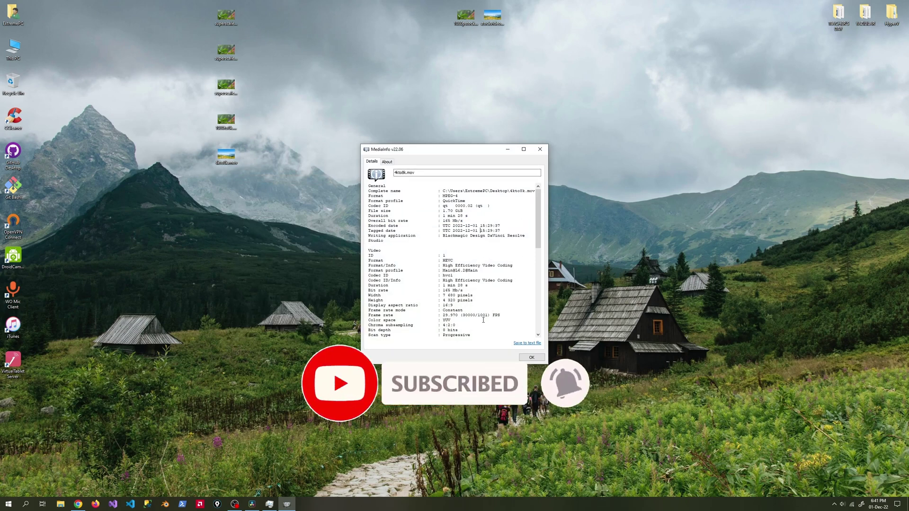
scroll(480, 322, down, 3)
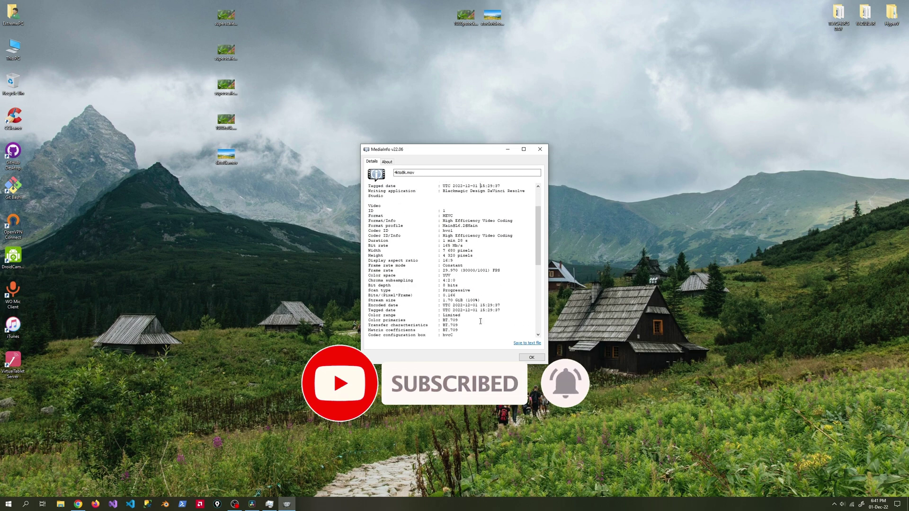